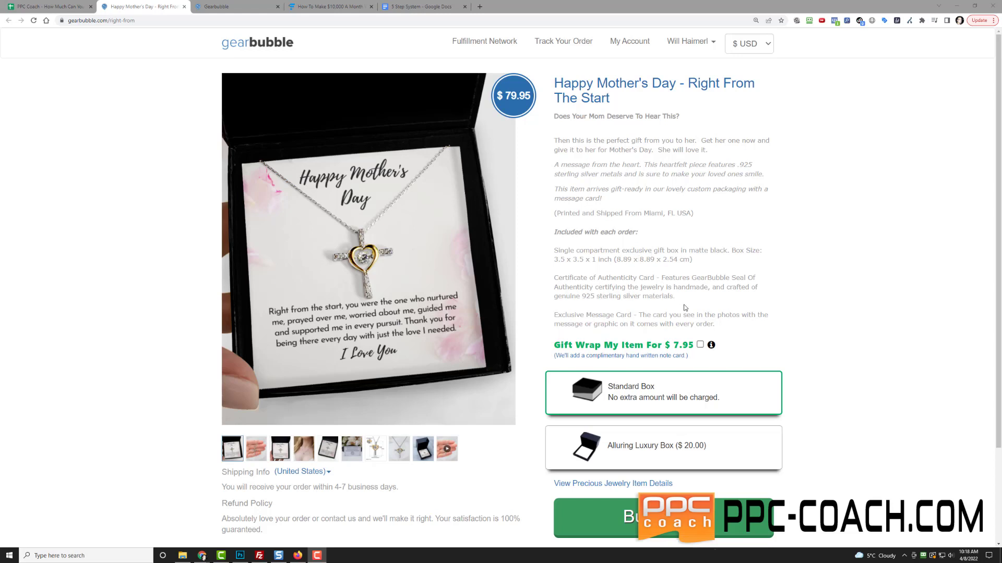
Leave gift wrap unchecked and select the $20.00 Alluring Luxury Box packaging for the necklace.
left_click(700, 345)
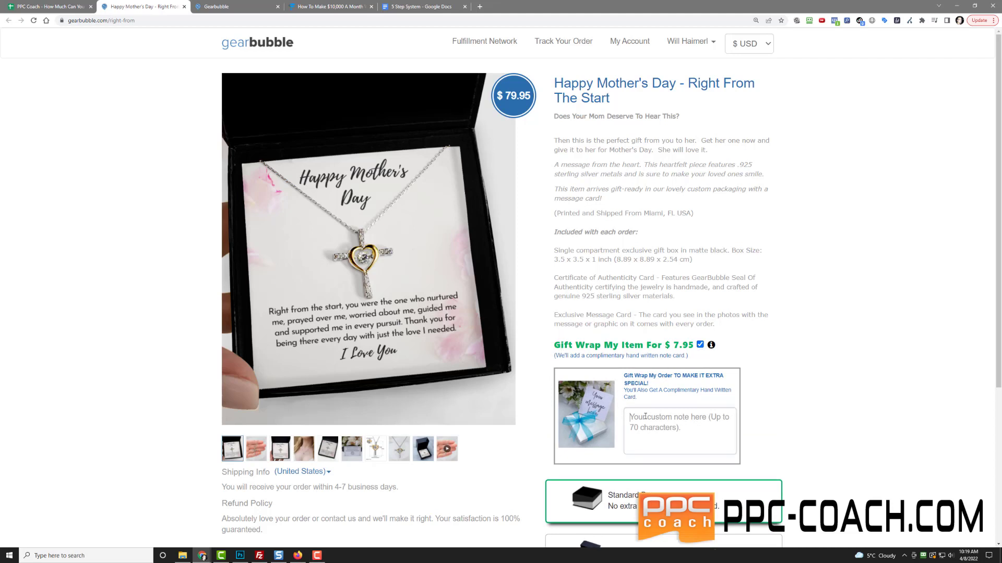
left_click(671, 417)
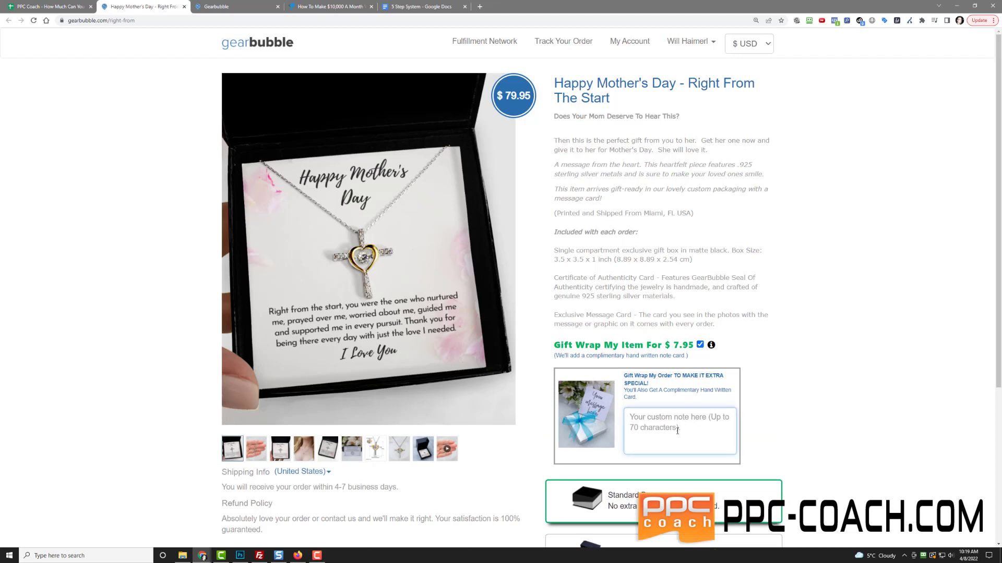
left_click(700, 344)
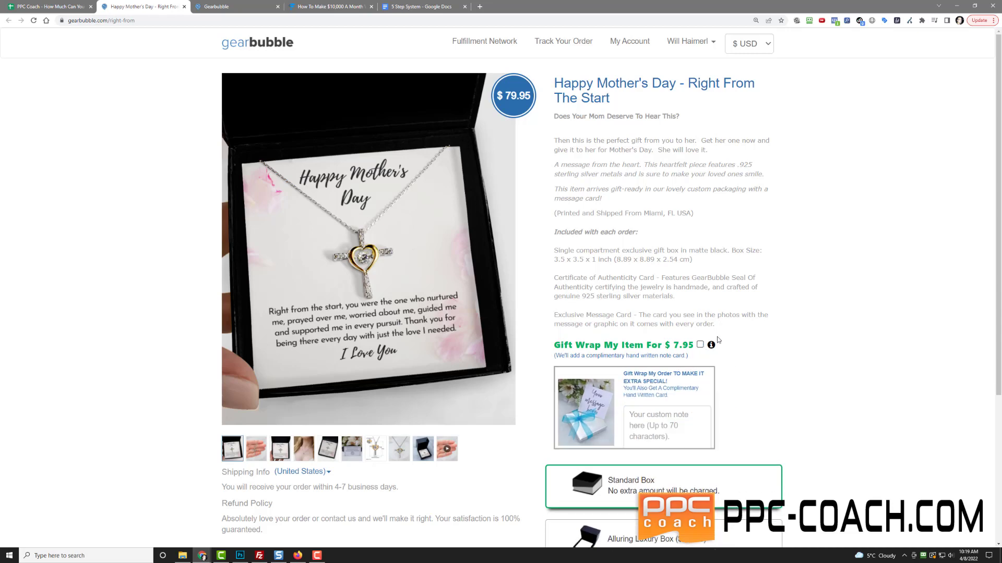
scroll(773, 318, "down", 2)
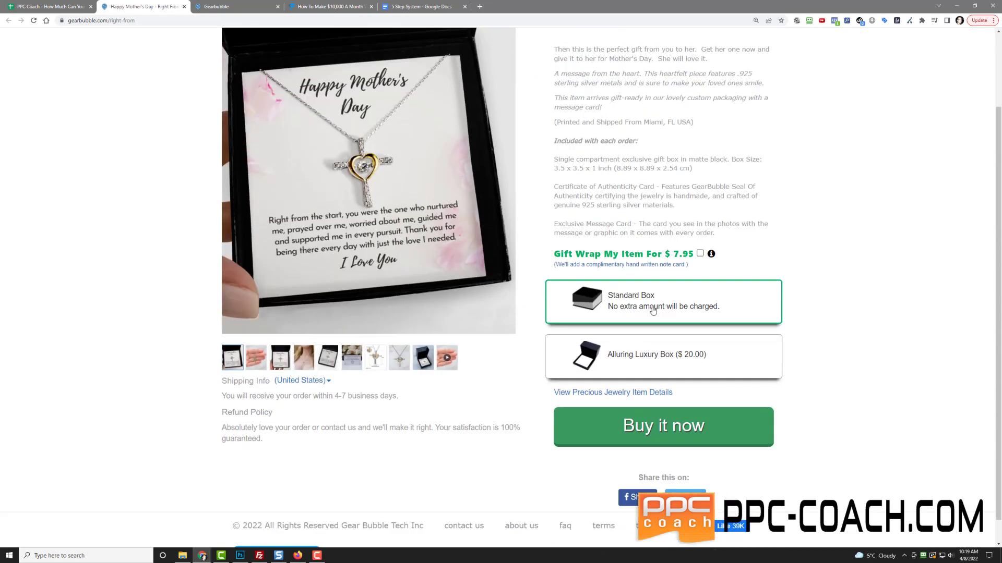
left_click(655, 355)
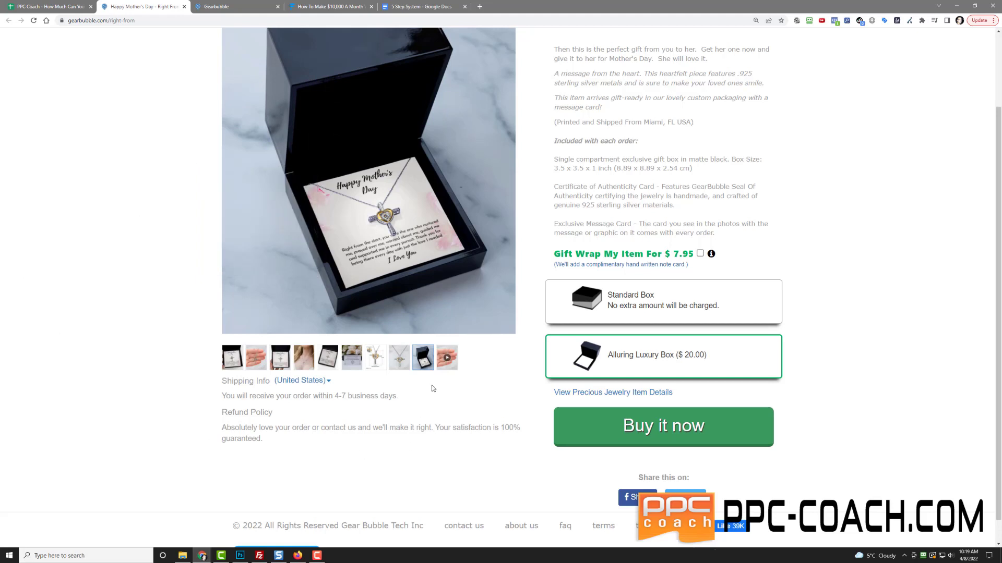
scroll(120, 230, "up", 1)
scroll(118, 229, "up", 1)
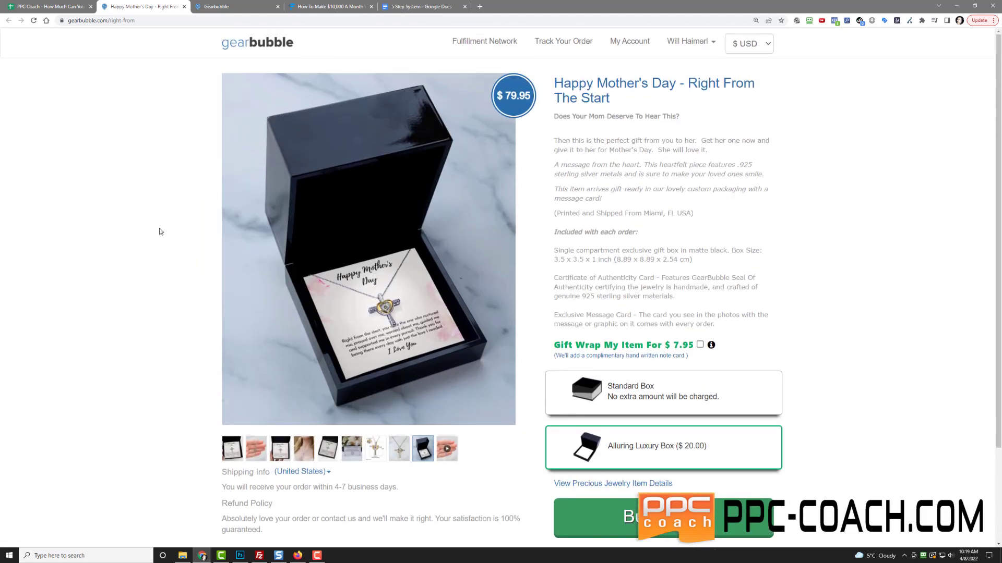
scroll(165, 232, "down", 3)
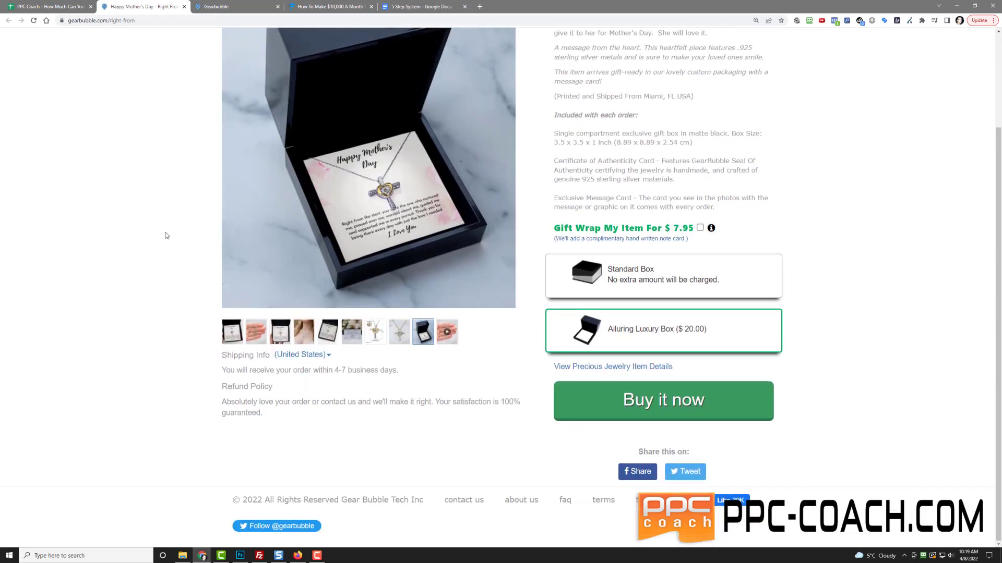
scroll(66, 296, "up", 4)
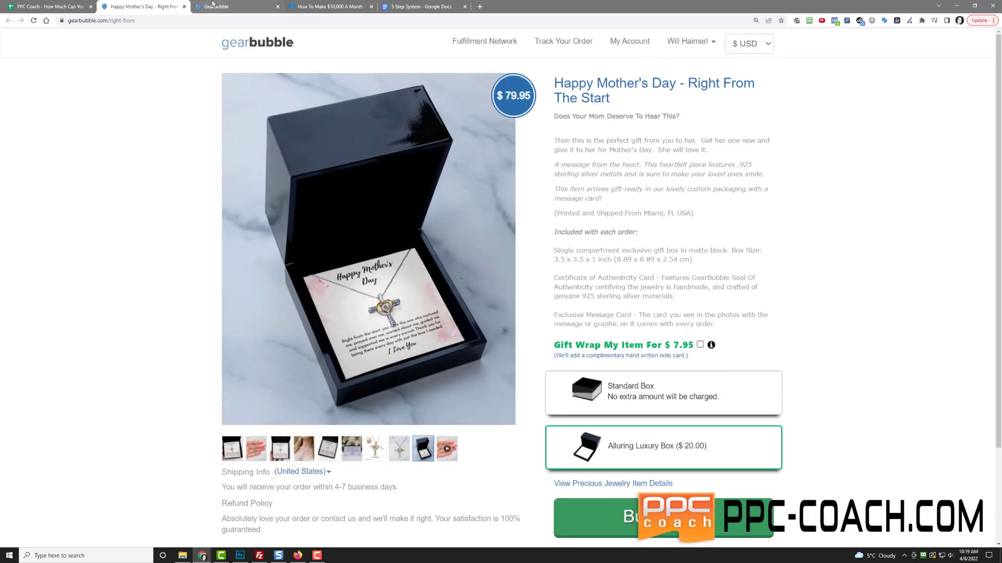
Review the Cross Dancing Necklace design's $65.00 profit per sale, then bring up the PPC Coach spreadsheet.
left_click(241, 5)
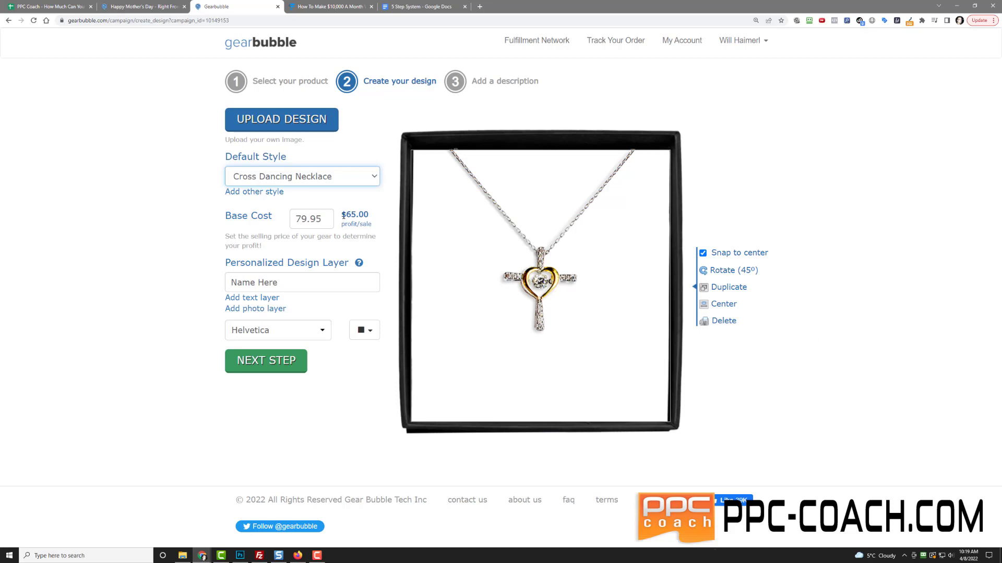
left_click_drag(342, 215, 368, 215)
left_click(363, 218)
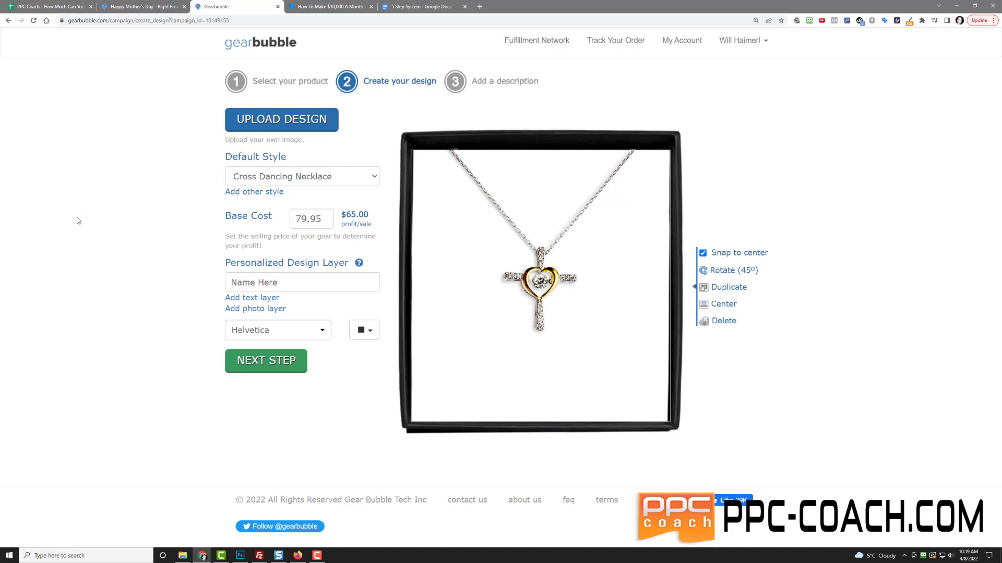
left_click(45, 8)
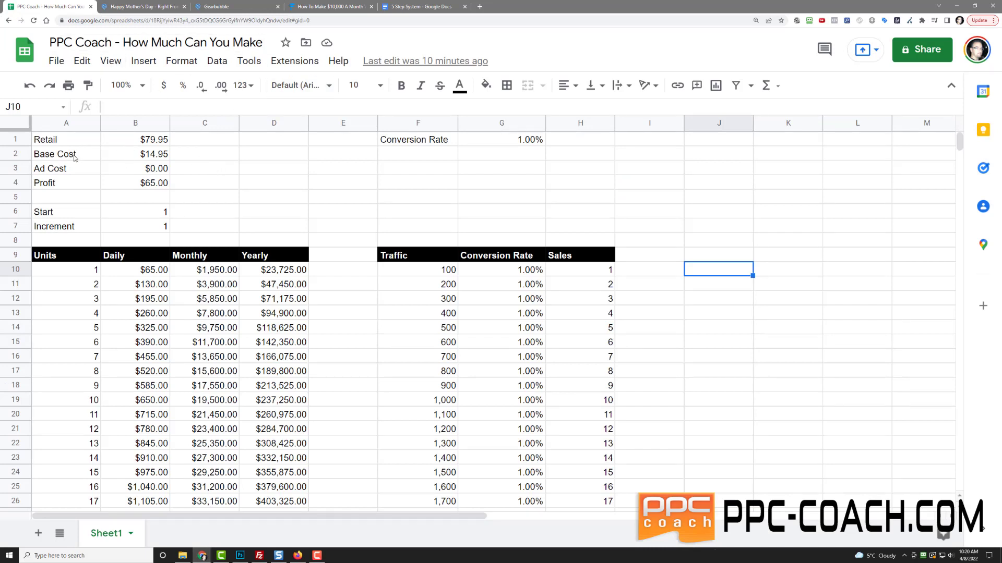
left_click(131, 158)
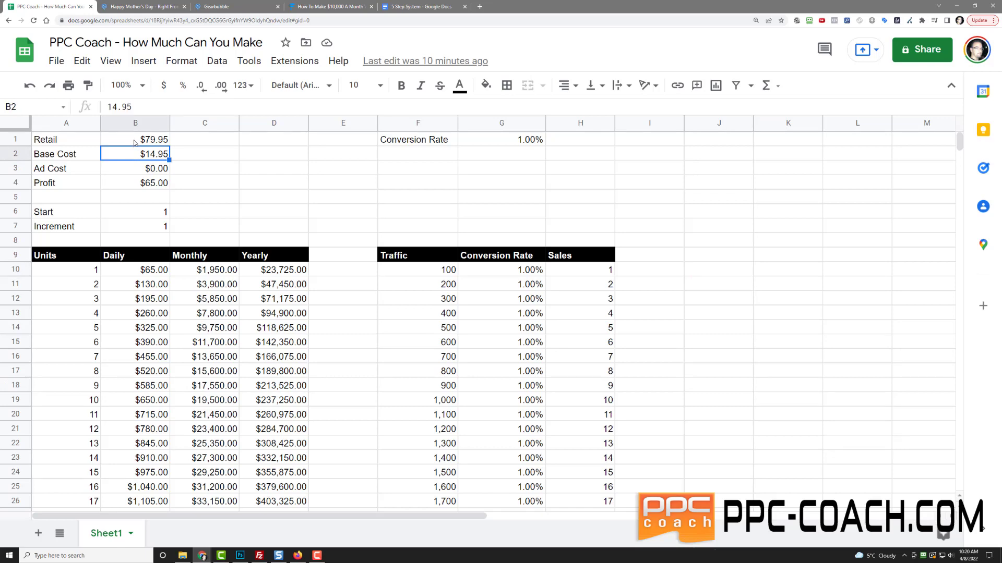
left_click(159, 6)
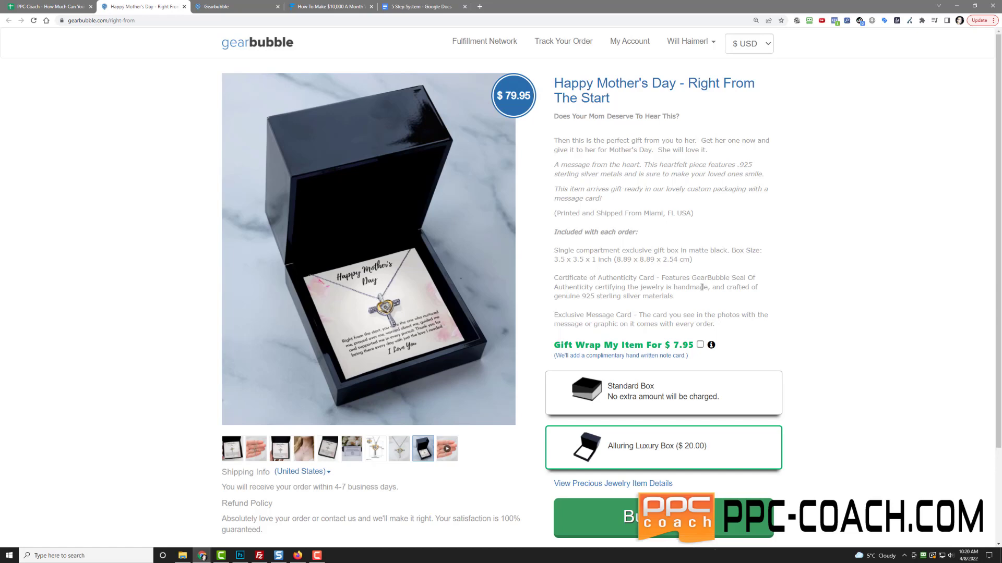
left_click(34, 5)
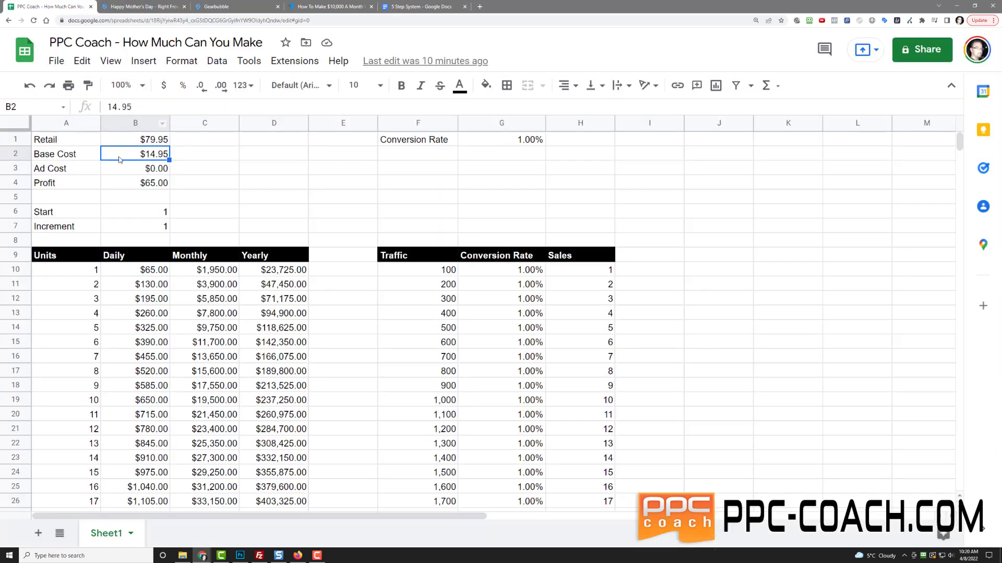
left_click(136, 188)
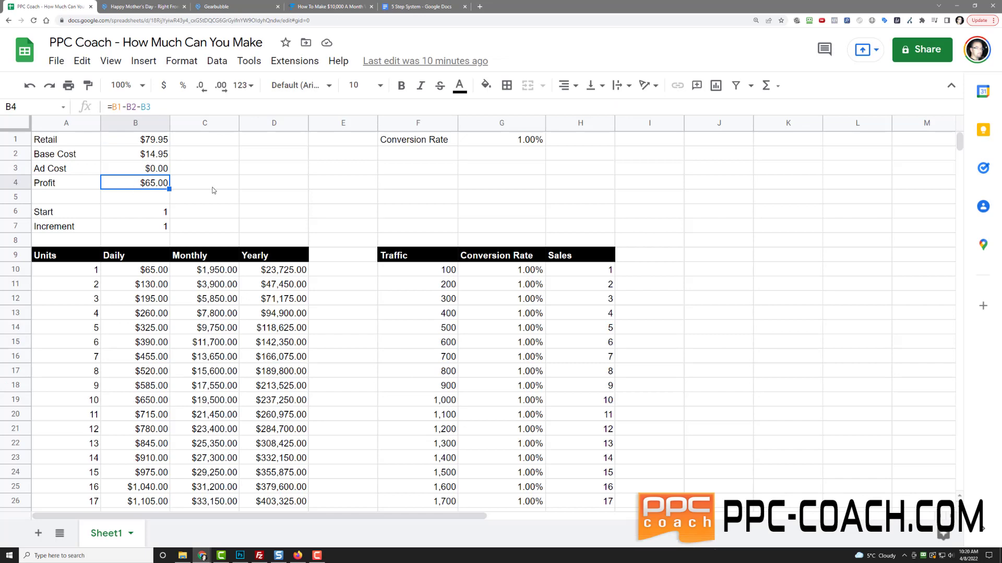
left_click(219, 6)
left_click(158, 6)
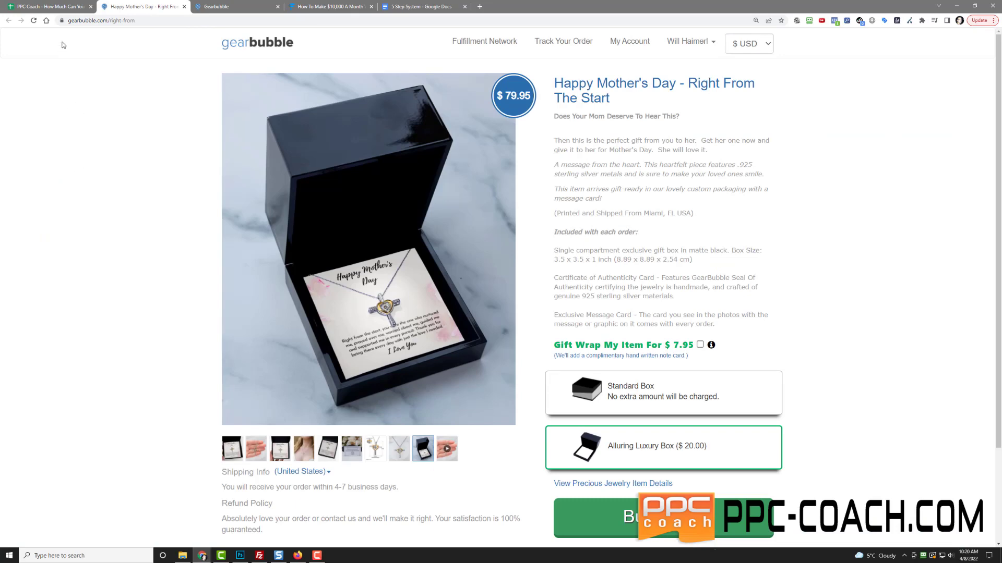
left_click(55, 5)
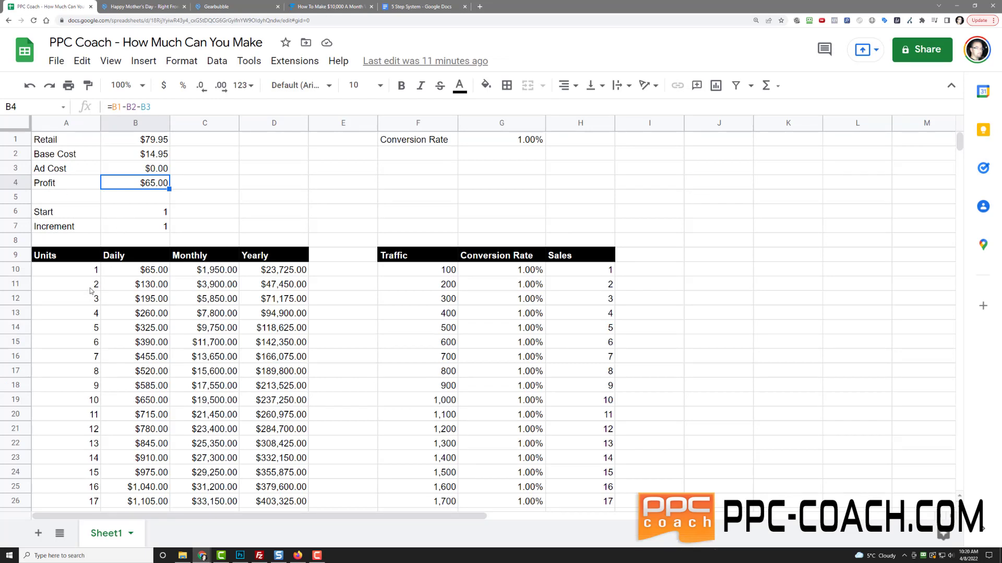
left_click(81, 271)
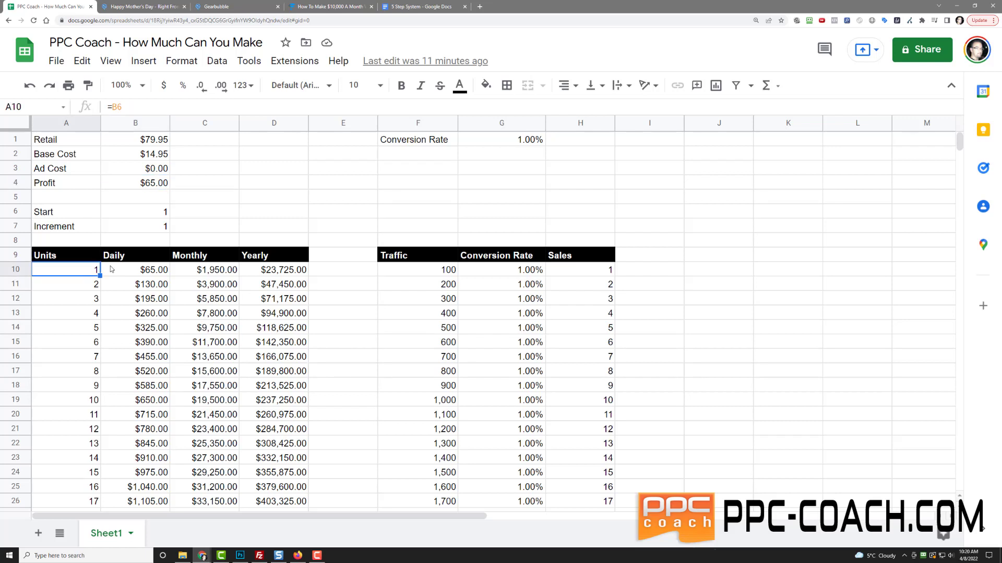
left_click(127, 270)
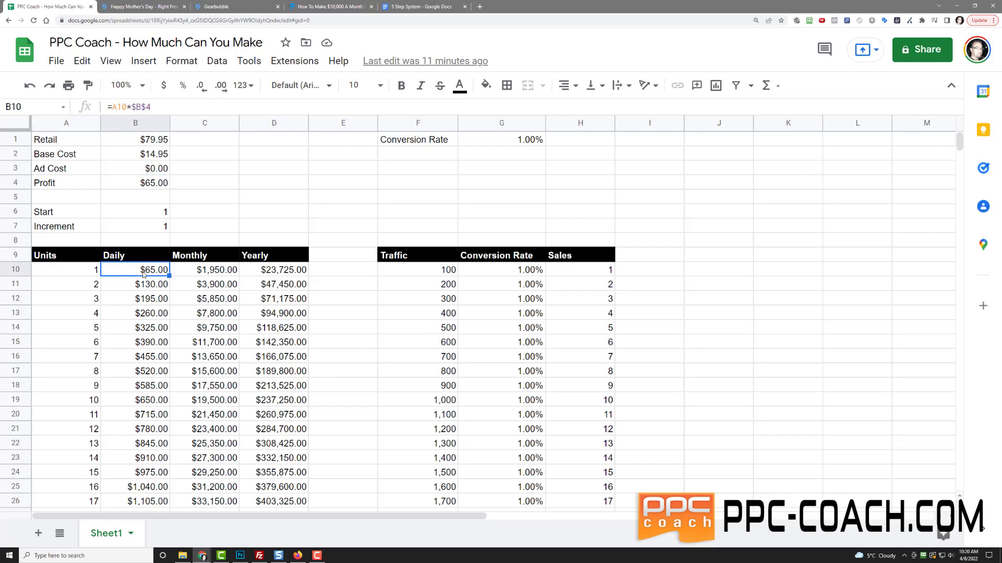
left_click(214, 275)
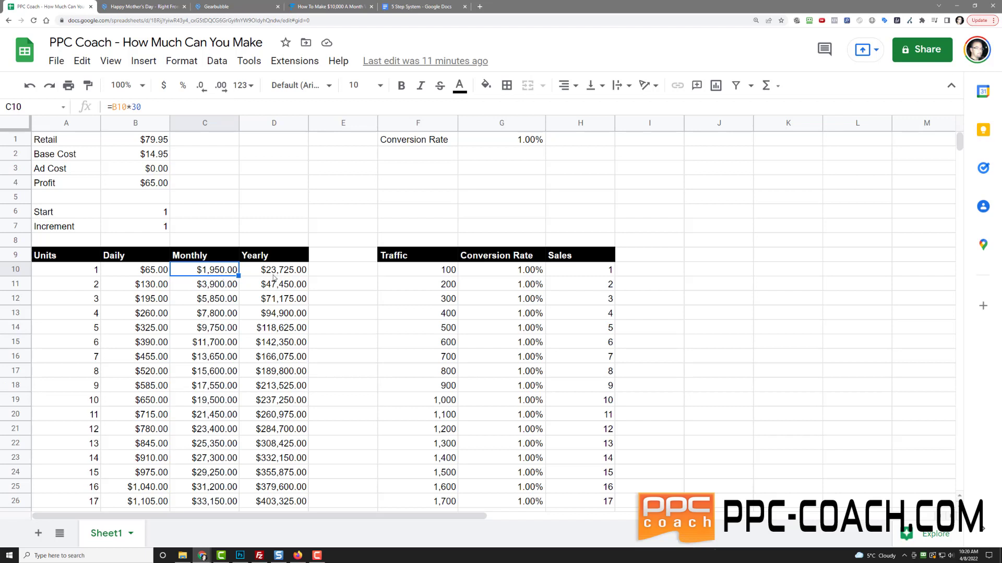
left_click(274, 276)
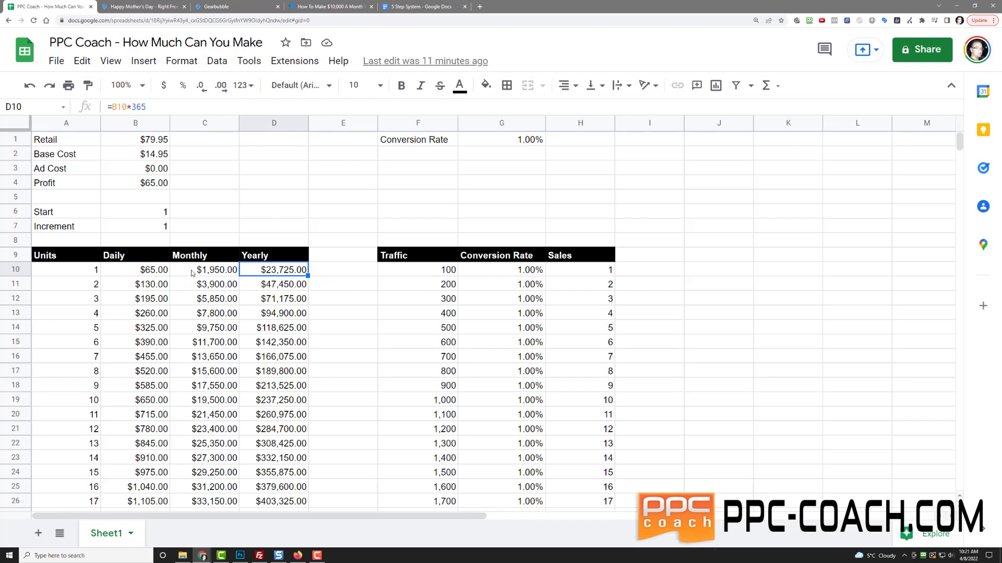
left_click(433, 275)
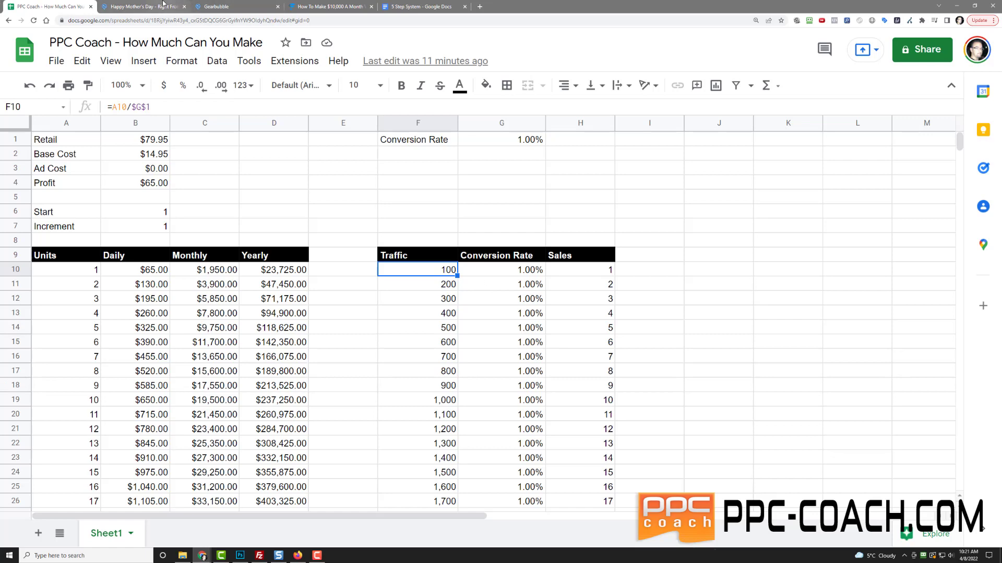
left_click(162, 4)
left_click(60, 7)
left_click(500, 271)
left_click(569, 269)
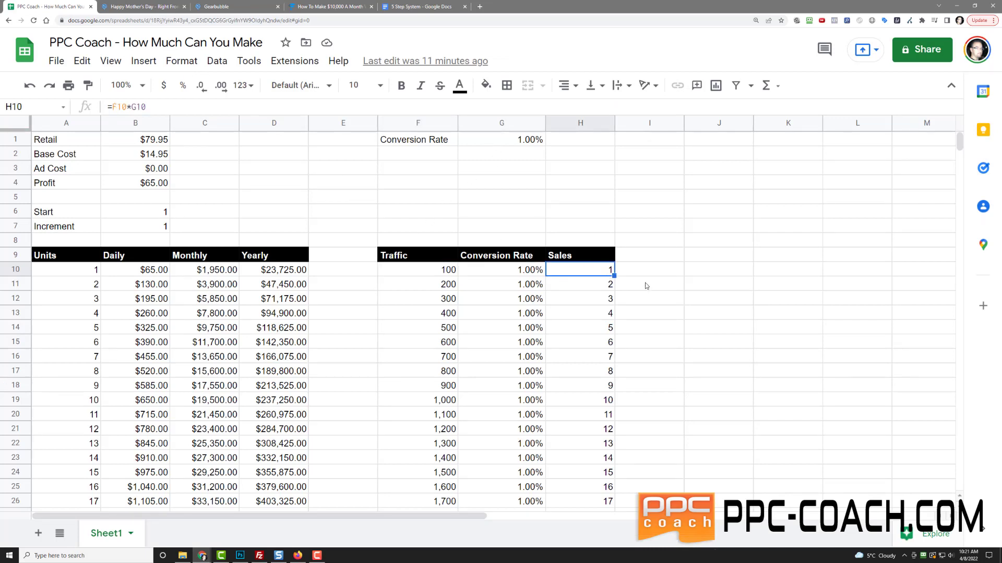
left_click(512, 144)
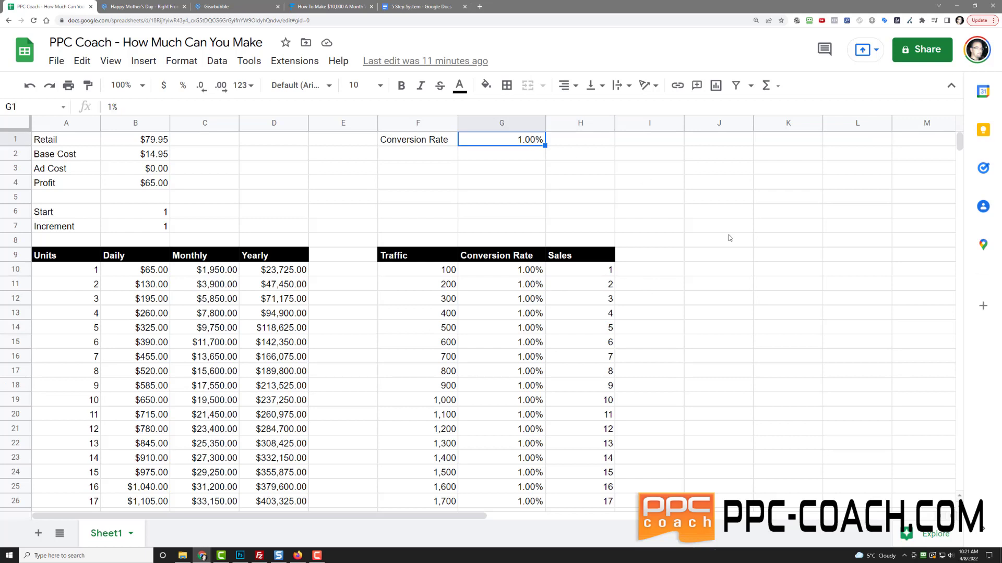
type("2")
key("Return")
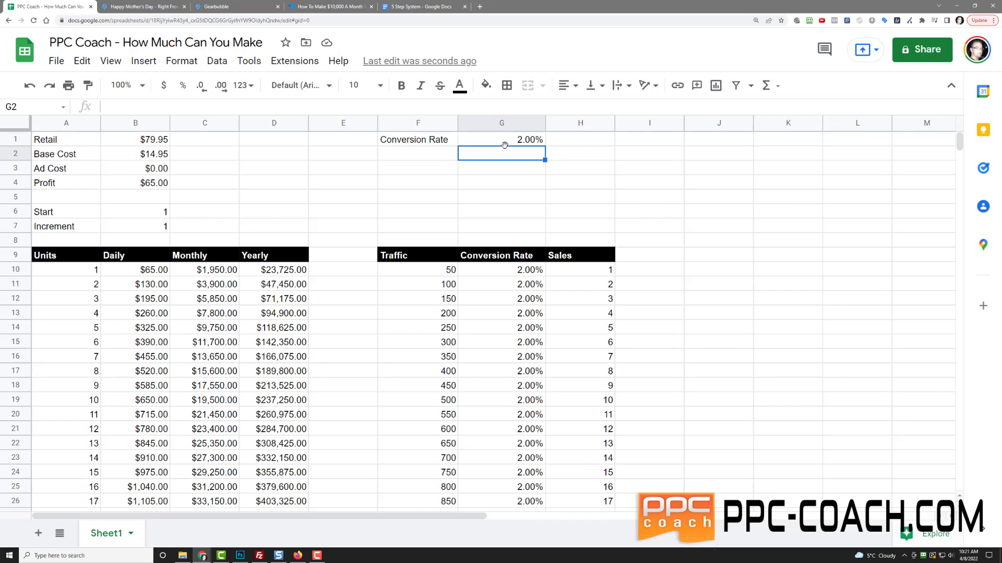
left_click(491, 146)
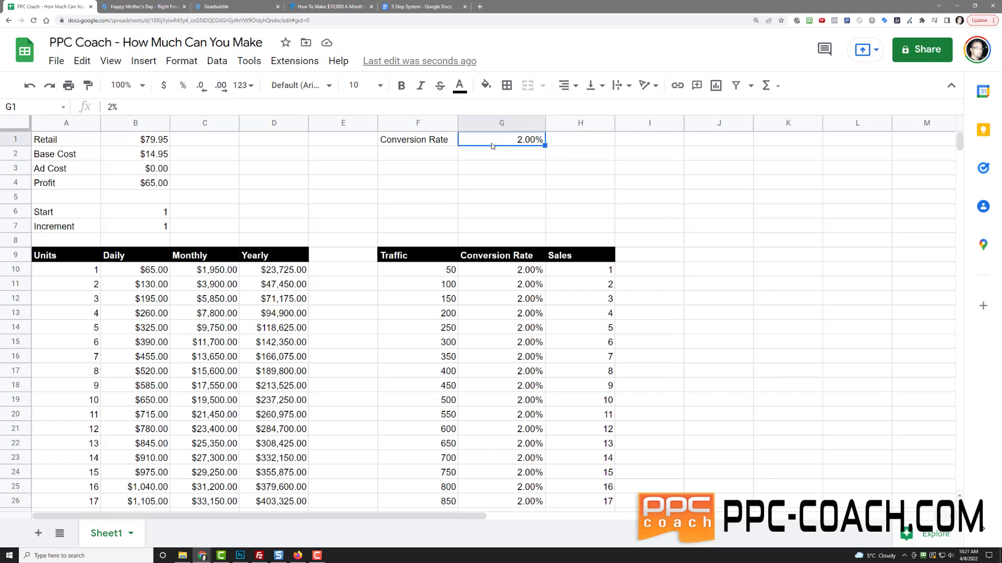
type("1%")
key("Return")
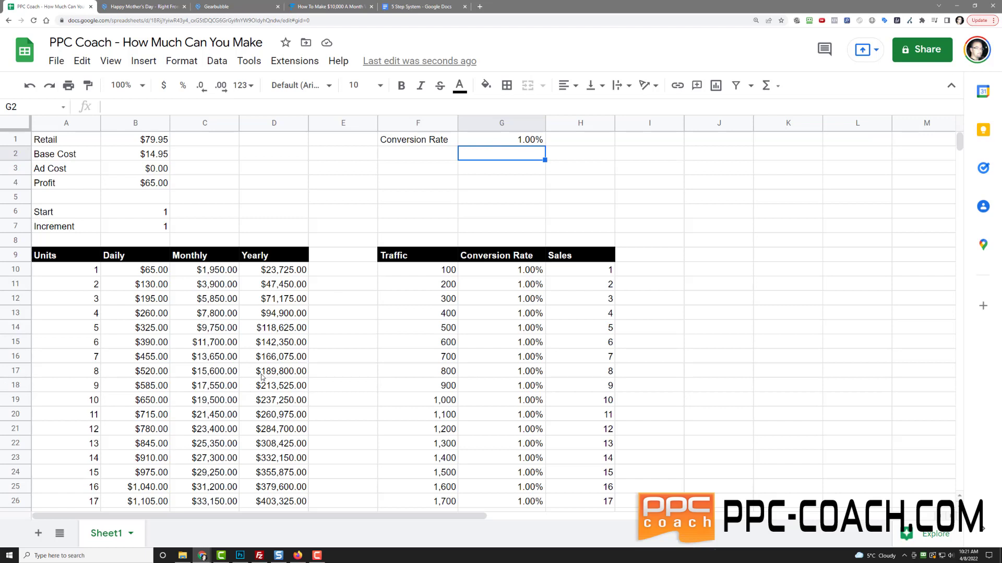
Inspect the Units formula in A15 and highlight the 5-unit and 6-unit rows across the tables.
left_click(78, 349)
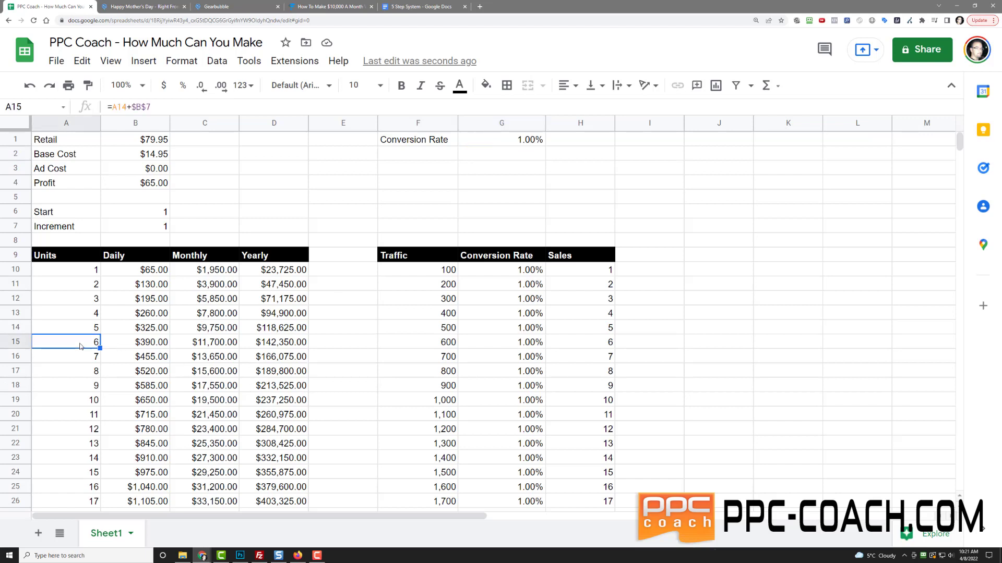
left_click_drag(84, 330, 574, 328)
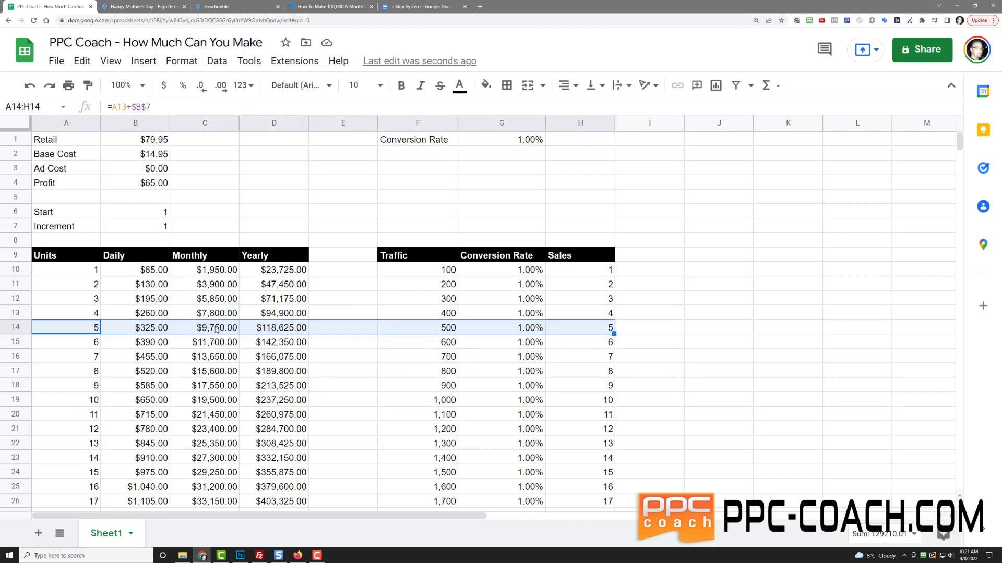
left_click_drag(86, 348, 577, 342)
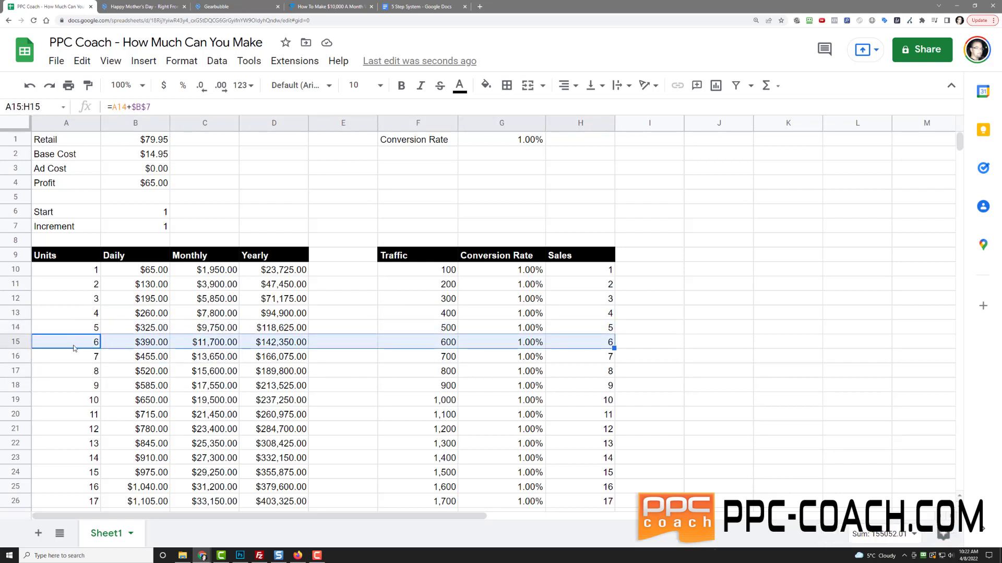
Glance back at the product page, return to the PPC Coach sheet and start a Windows search.
left_click(167, 5)
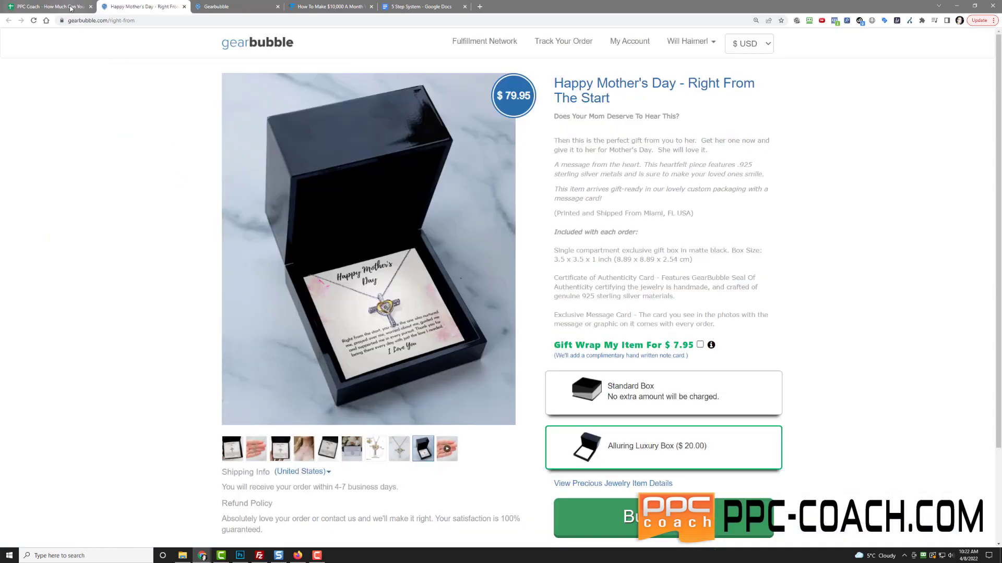
left_click(52, 6)
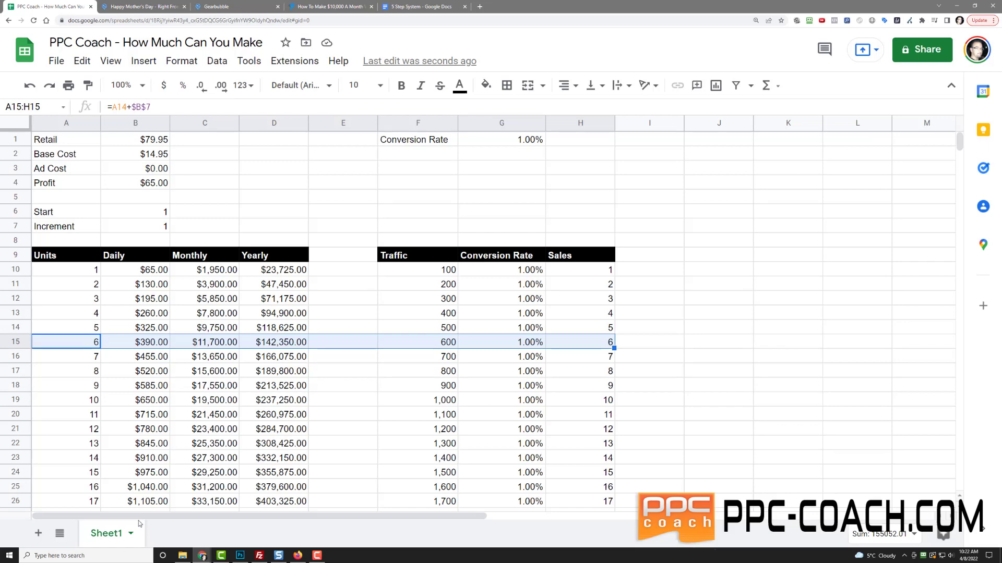
left_click(125, 555)
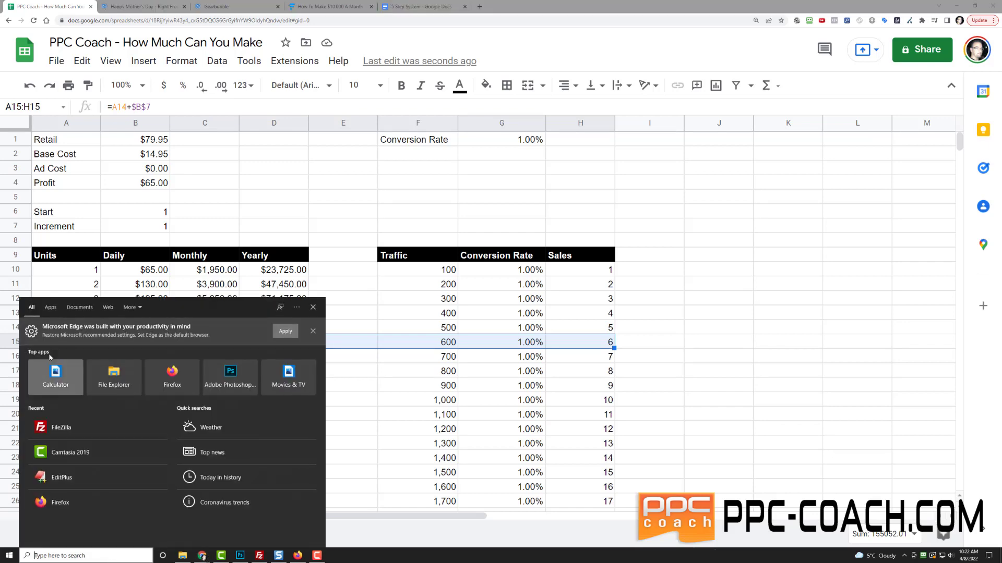
Work out 6 × 30 = 180 in Calculator.
left_click(57, 399)
left_click(328, 182)
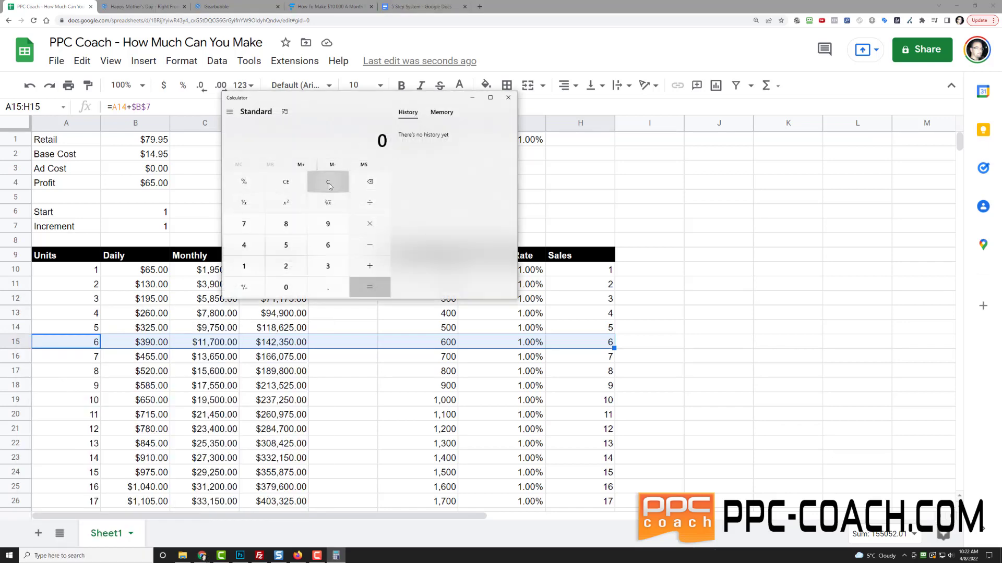
type("6*")
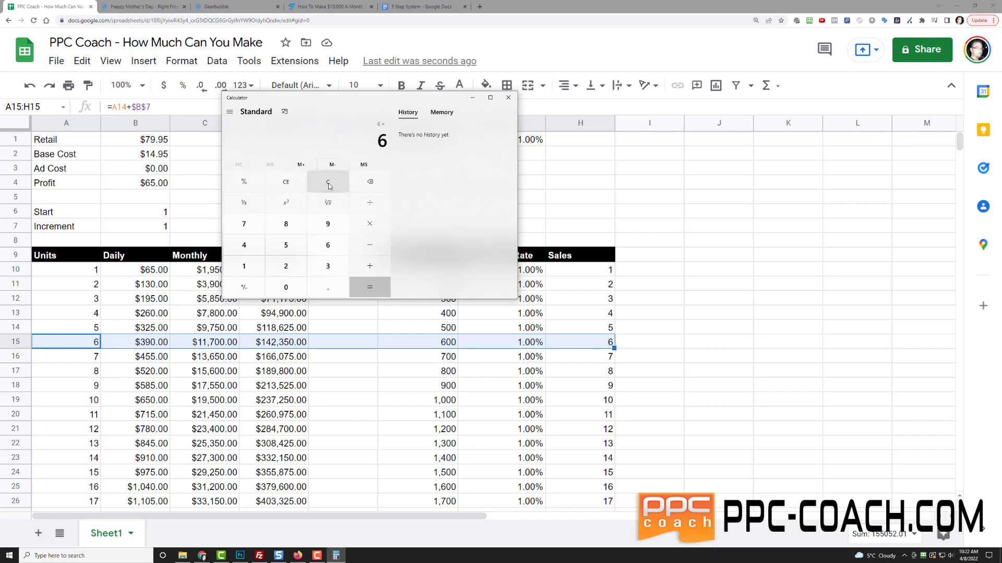
type("30")
key("Return")
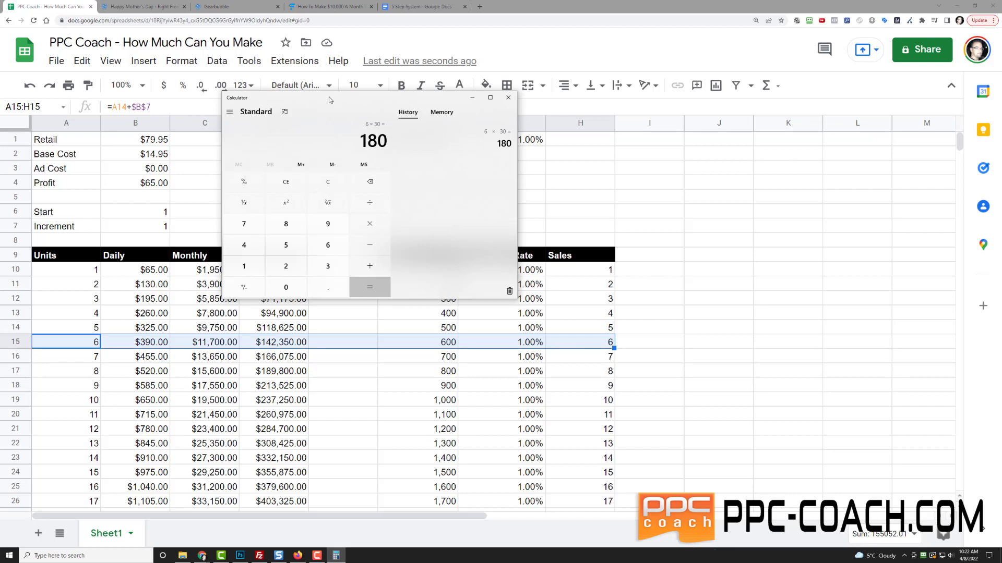
Move the calculator aside and check the formula in the 25-units row.
left_click_drag(329, 96, 1001, 151)
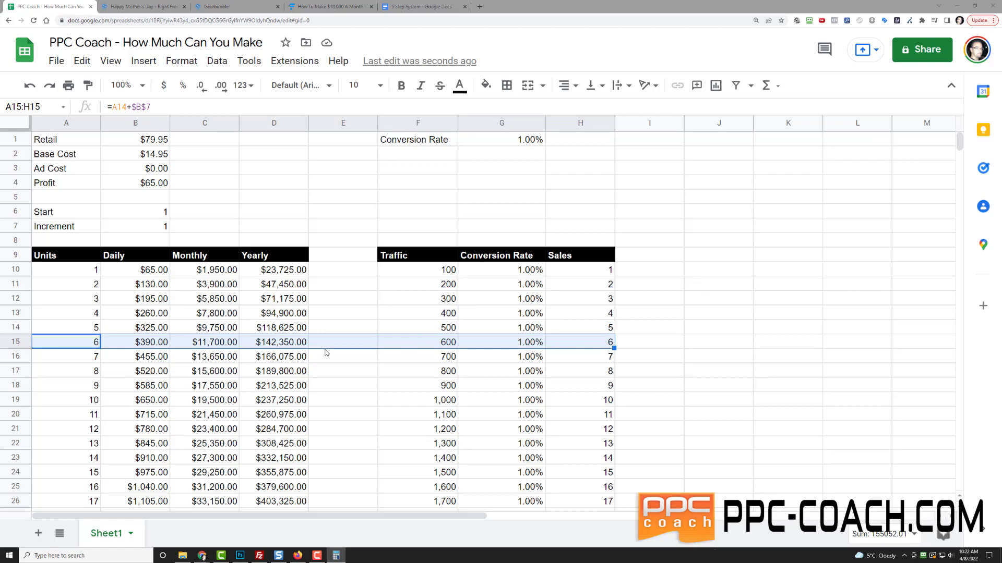
scroll(116, 368, "down", 4)
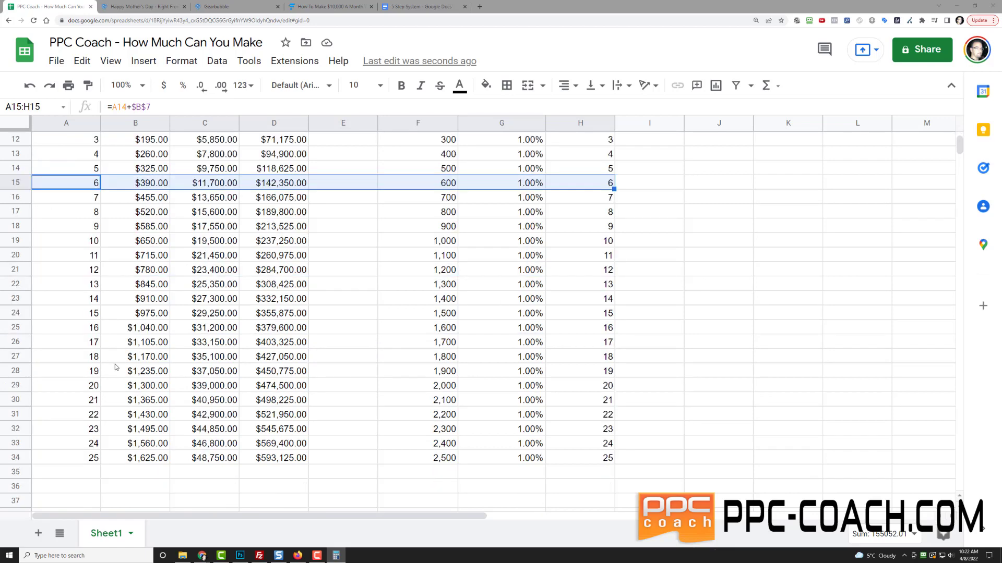
left_click(75, 458)
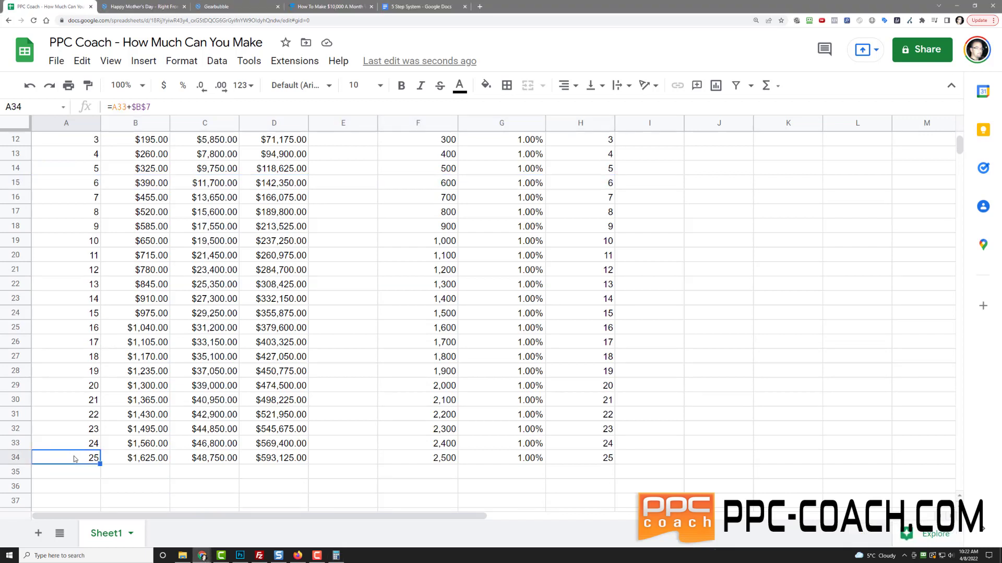
scroll(75, 459, "up", 4)
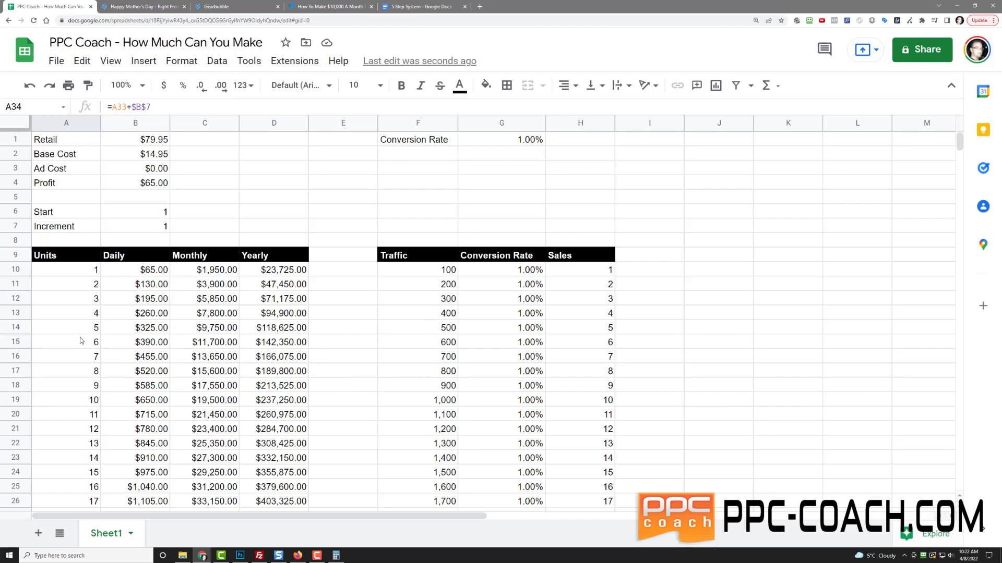
left_click_drag(81, 340, 577, 345)
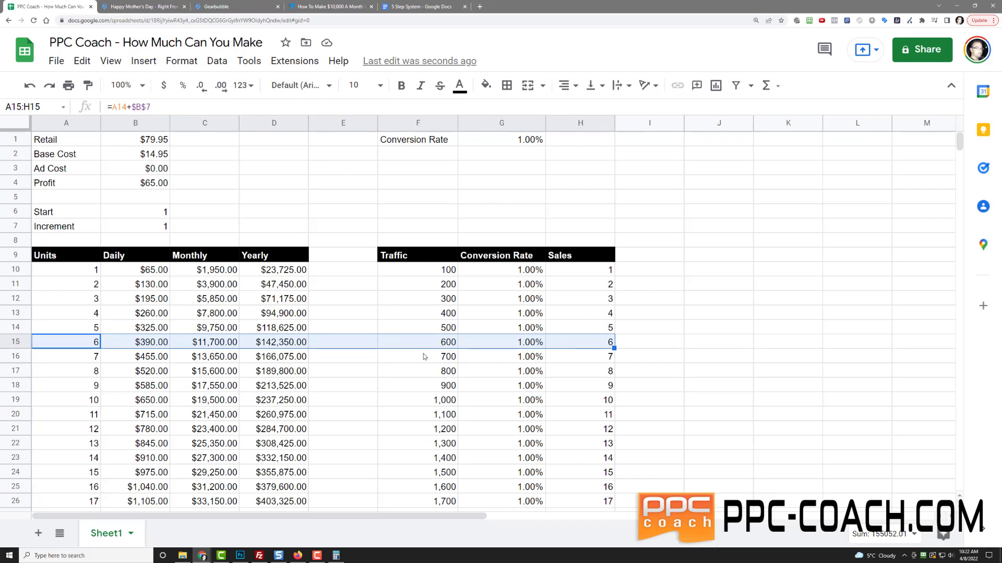
left_click(439, 345)
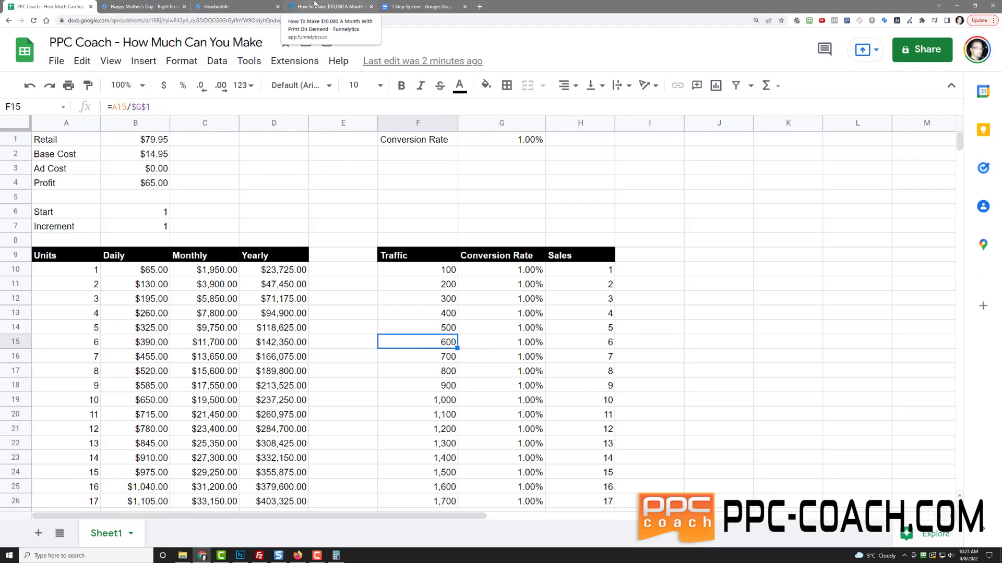
Drag a Sales Page node onto the funnel map and relabel it 'Mother's Day Message Card'.
left_click(315, 5)
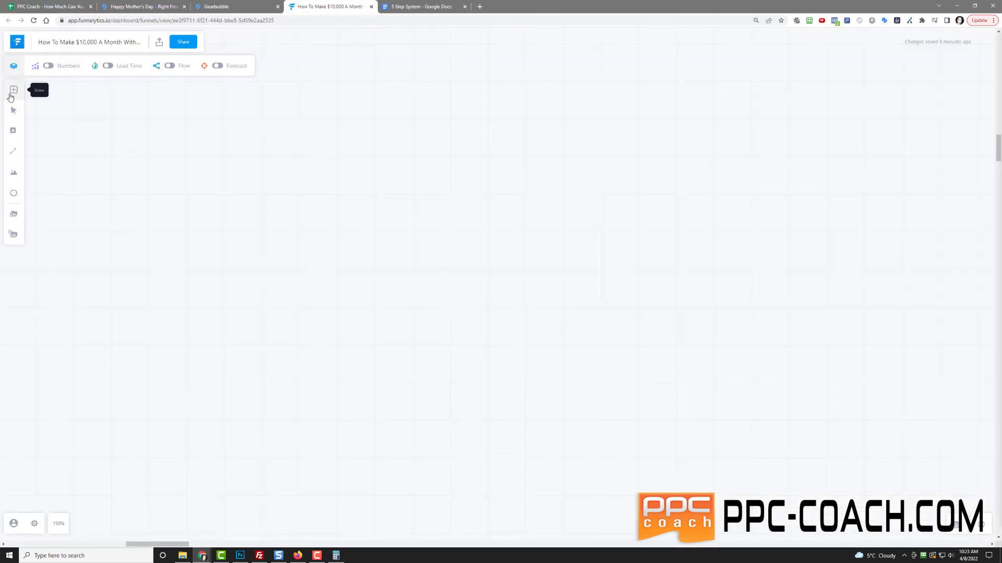
left_click(14, 92)
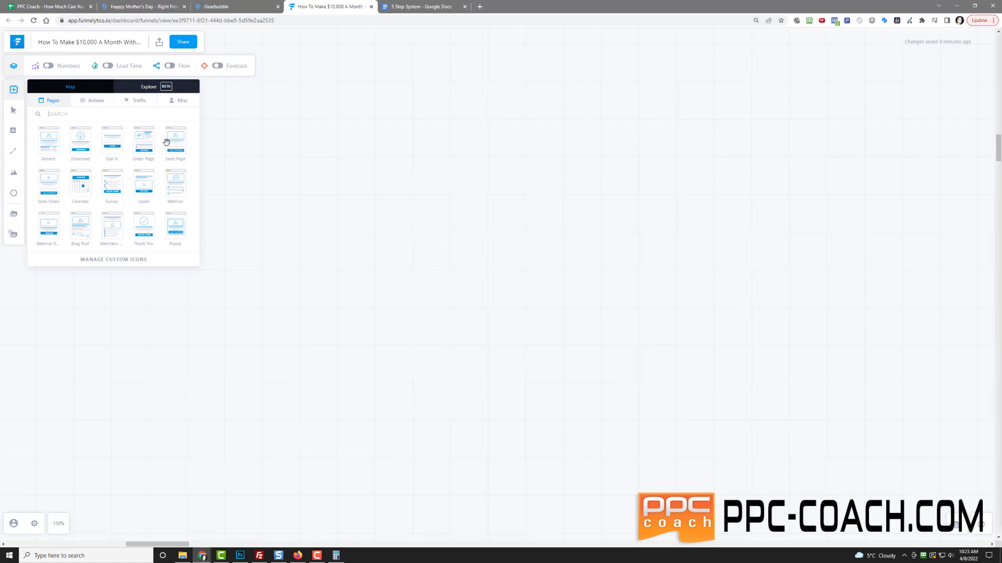
left_click_drag(180, 142, 624, 250)
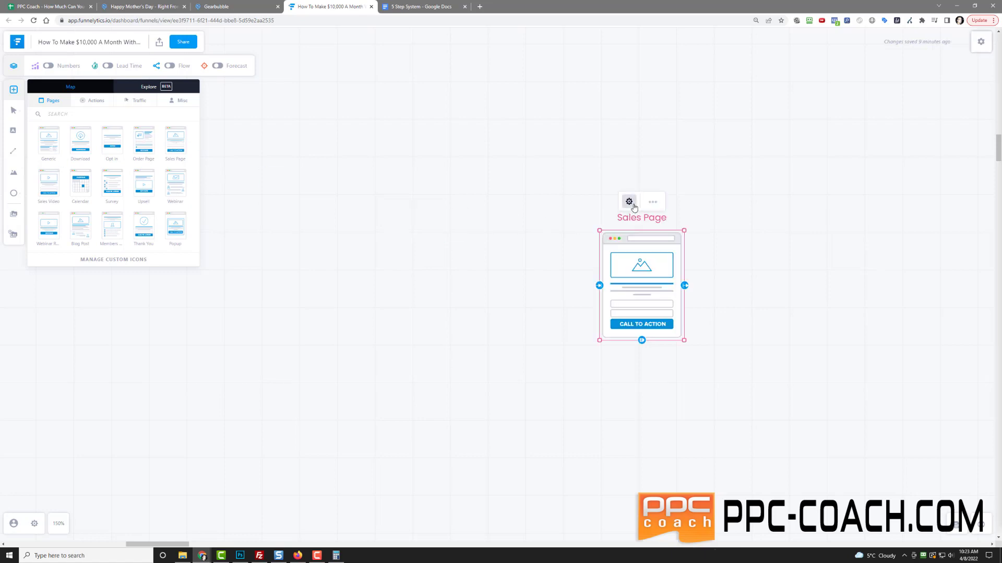
left_click(629, 201)
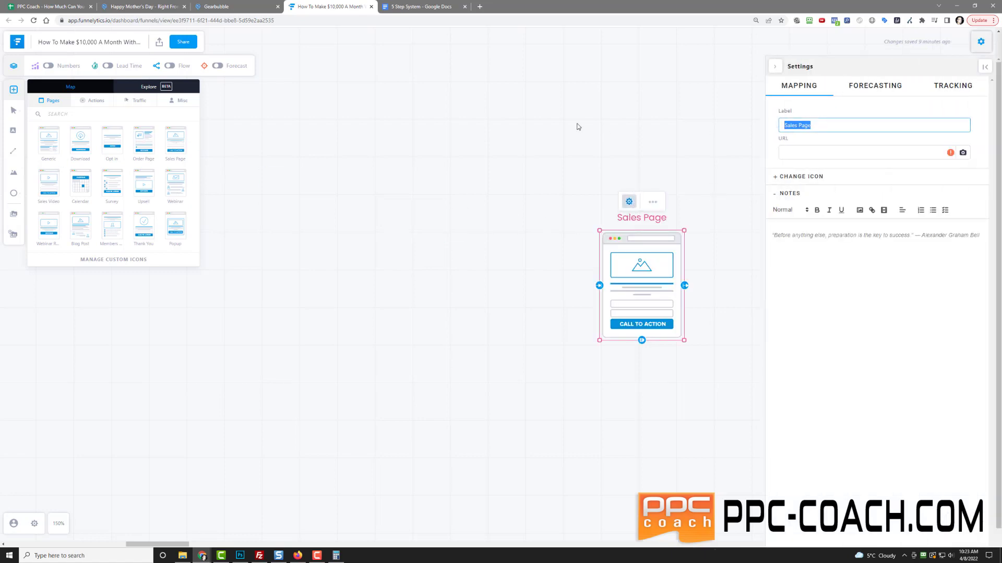
type("Moth")
key("BackSpace")
key("BackSpace")
type("e")
key("BackSpace")
type("ther's Day messa")
key("BackSpace")
key("BackSpace")
key("BackSpace")
key("BackSpace")
key("BackSpace")
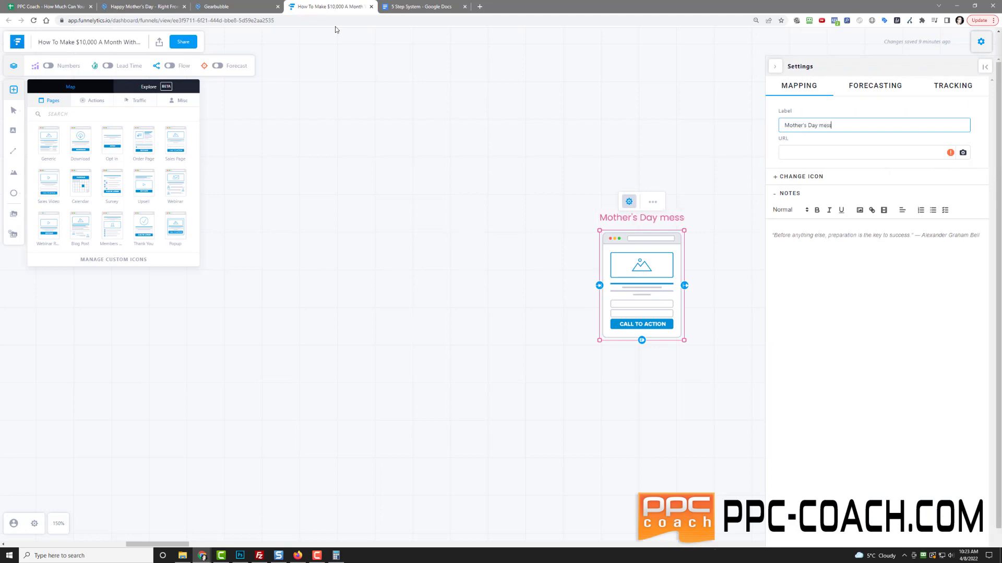
type("Message Card")
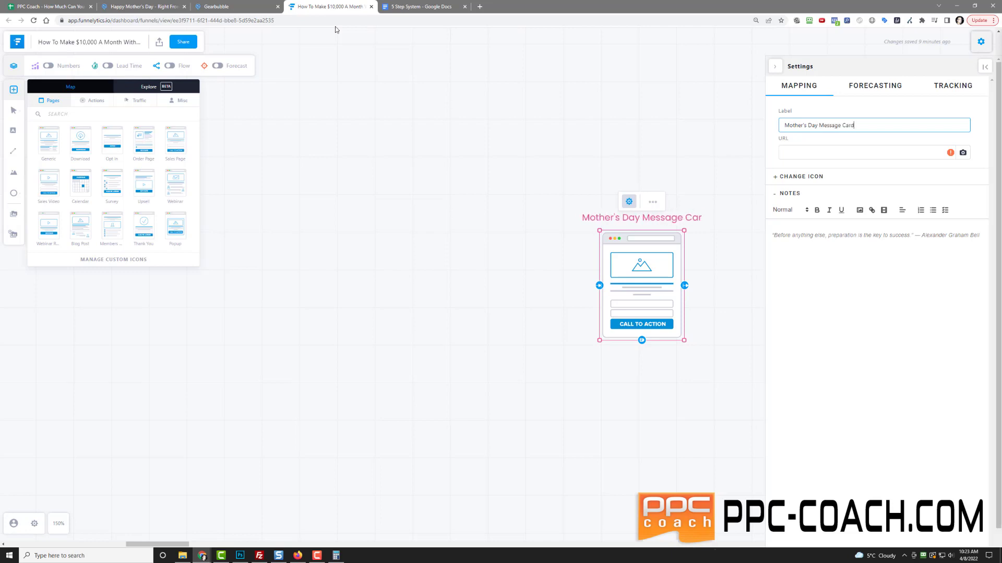
left_click(332, 88)
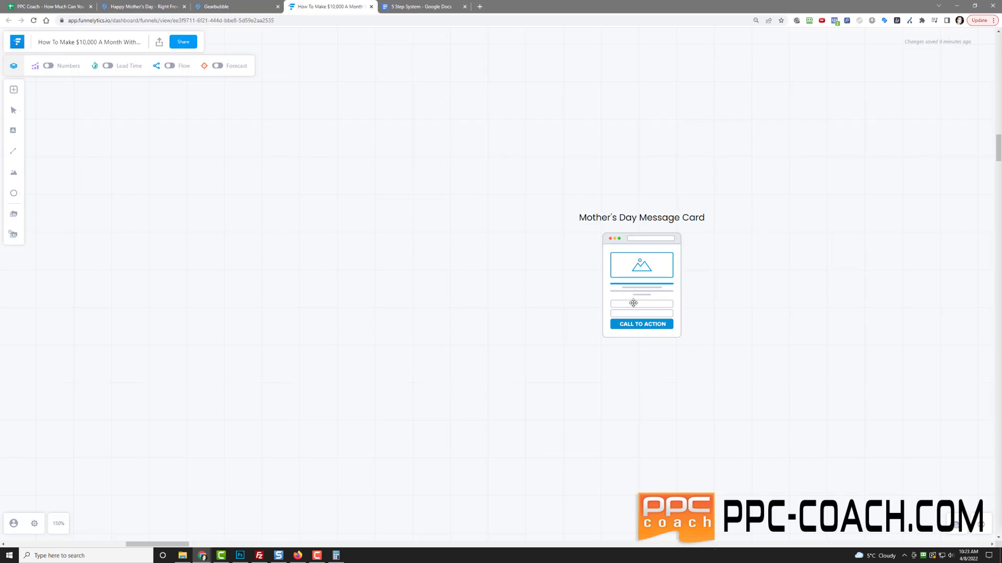
Add a Facebook Page traffic source and connect it to the Mother's Day Message Card.
left_click_drag(646, 287, 632, 260)
left_click(514, 291)
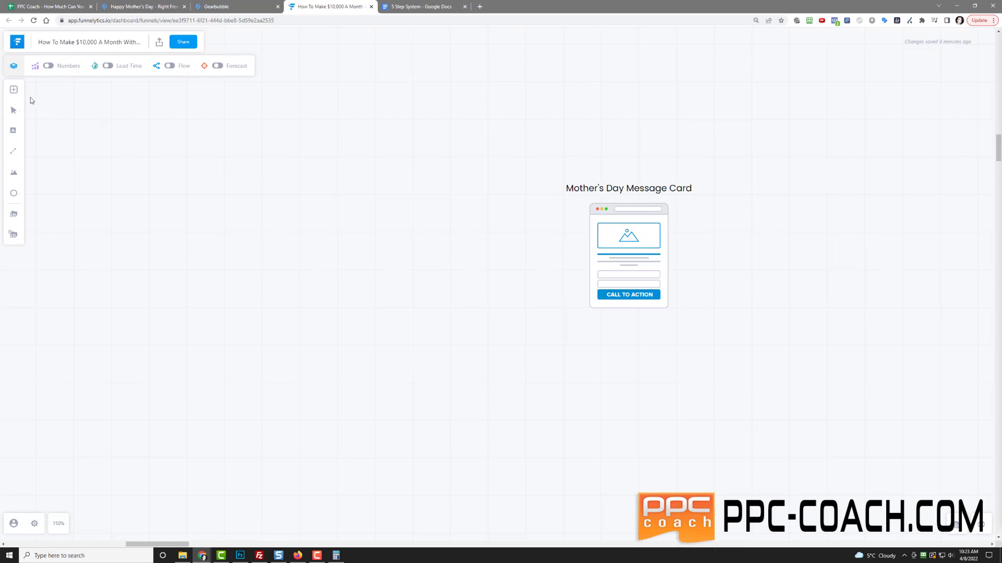
left_click(14, 89)
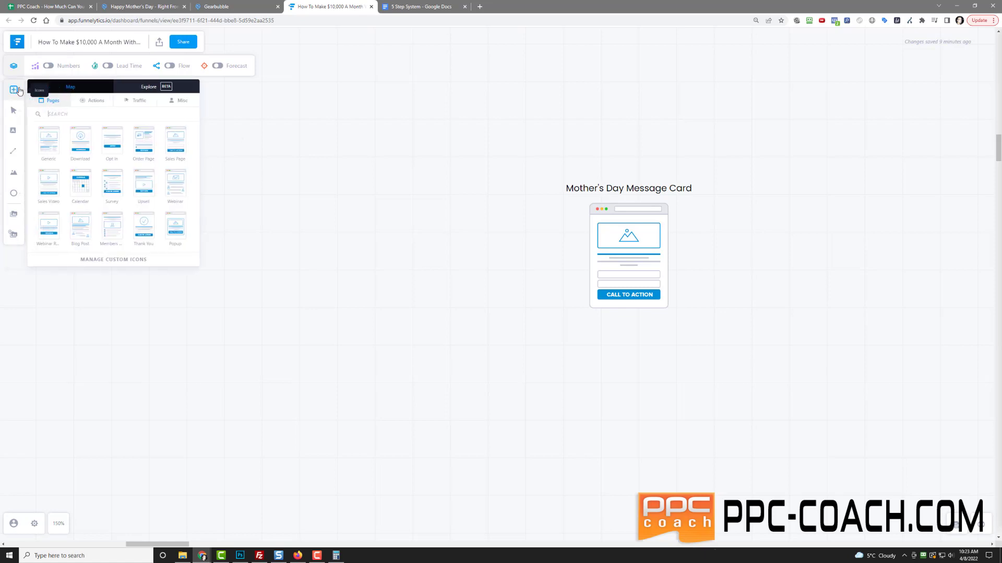
left_click(154, 111)
type("FACEB")
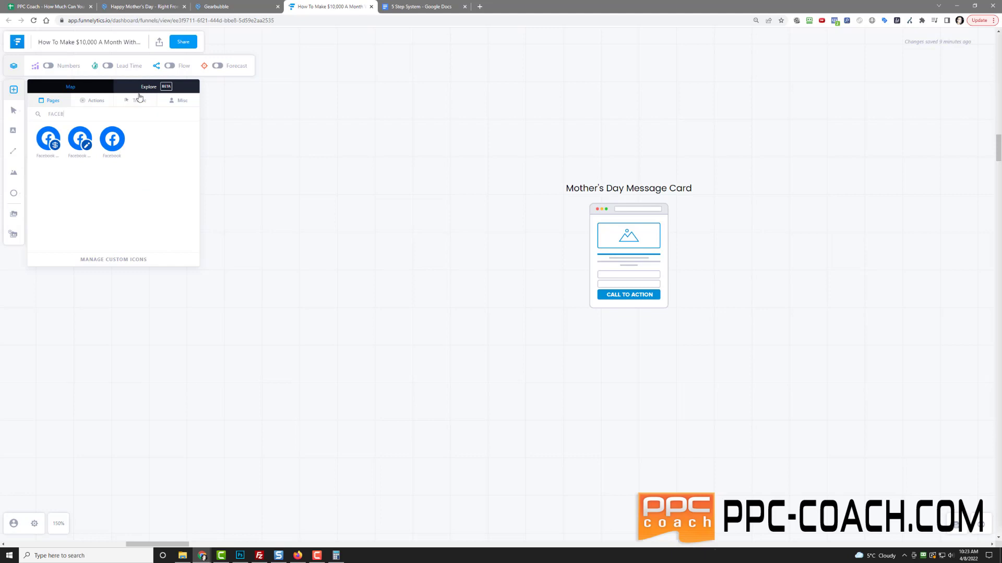
left_click_drag(123, 141, 373, 133)
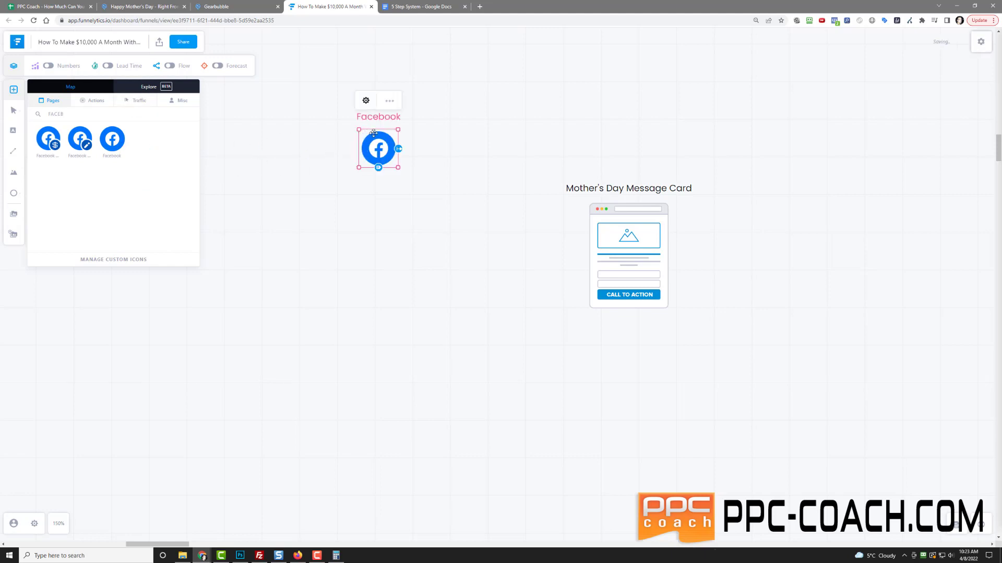
left_click(365, 100)
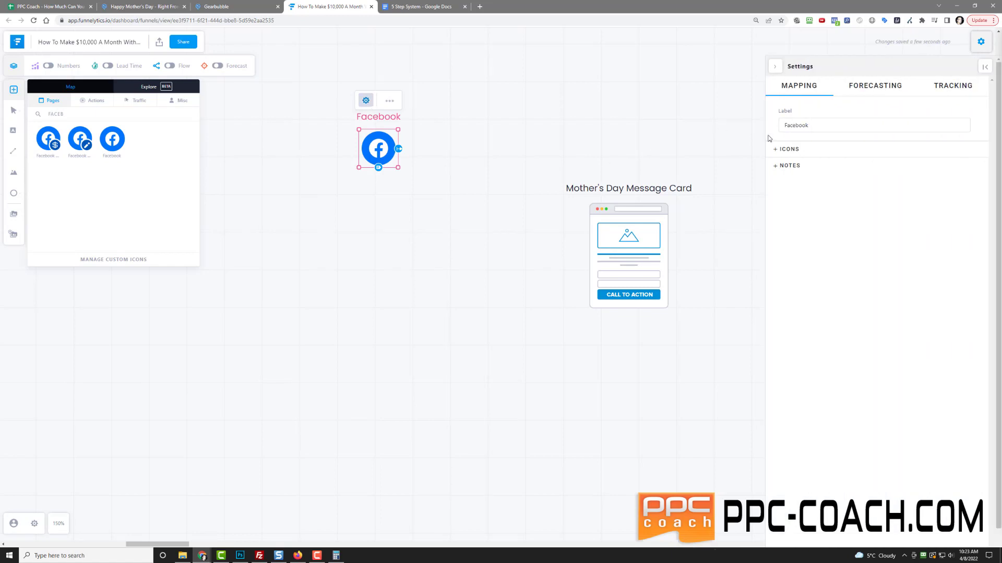
left_click(817, 123)
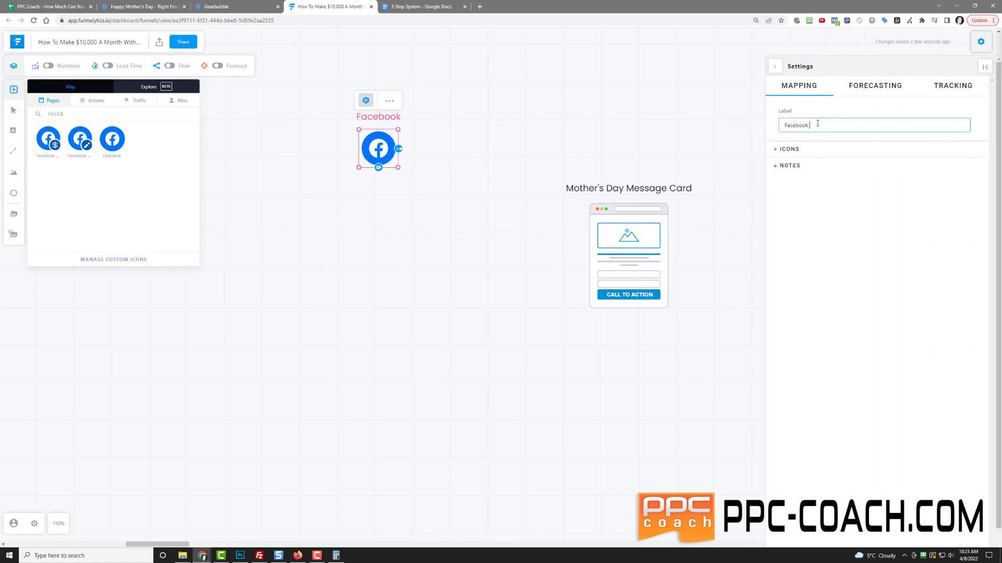
type("Page")
left_click(615, 101)
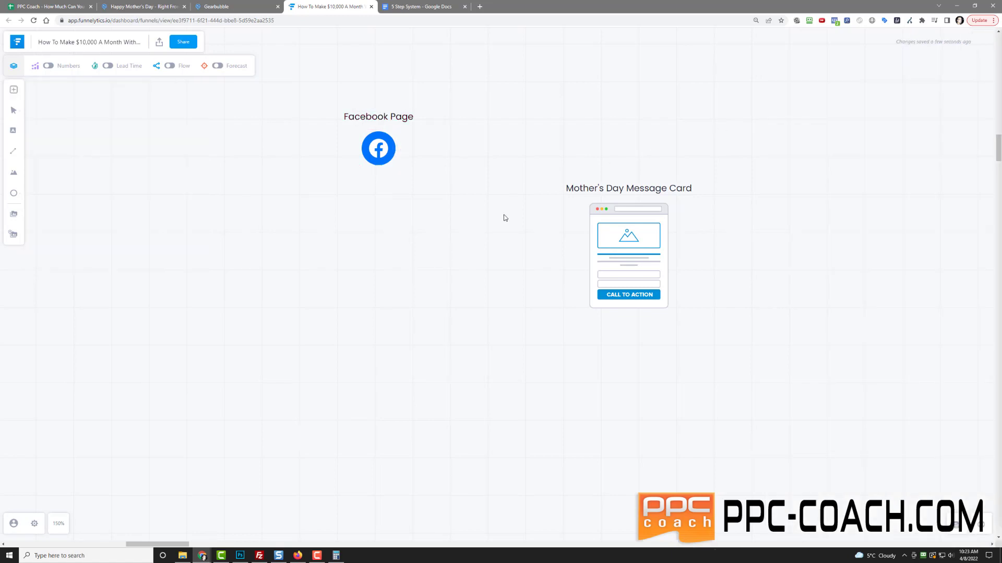
left_click(374, 147)
left_click_drag(400, 150, 588, 238)
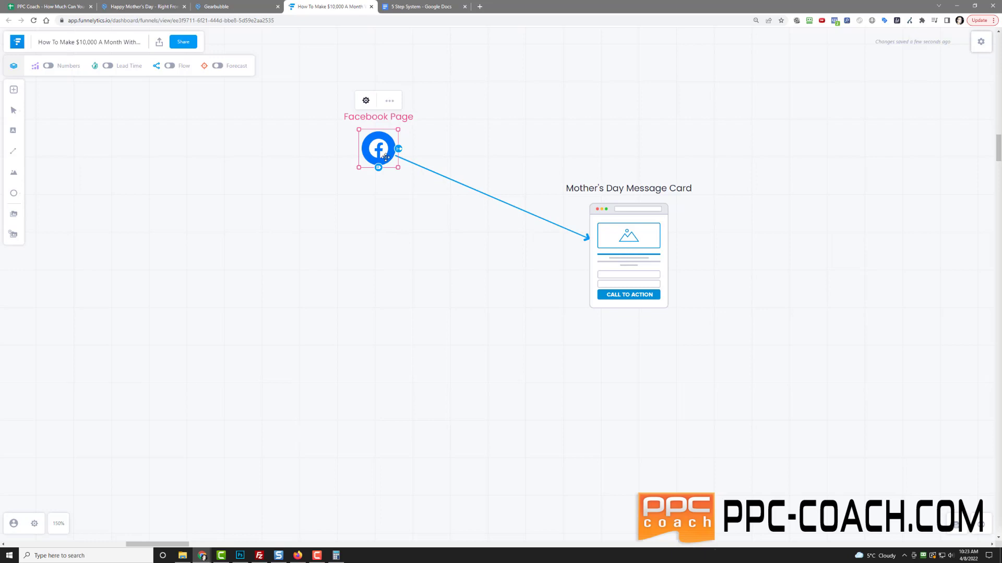
Duplicate Facebook Page below it, rename it Facebook Group, and connect it to the card.
left_click(389, 100)
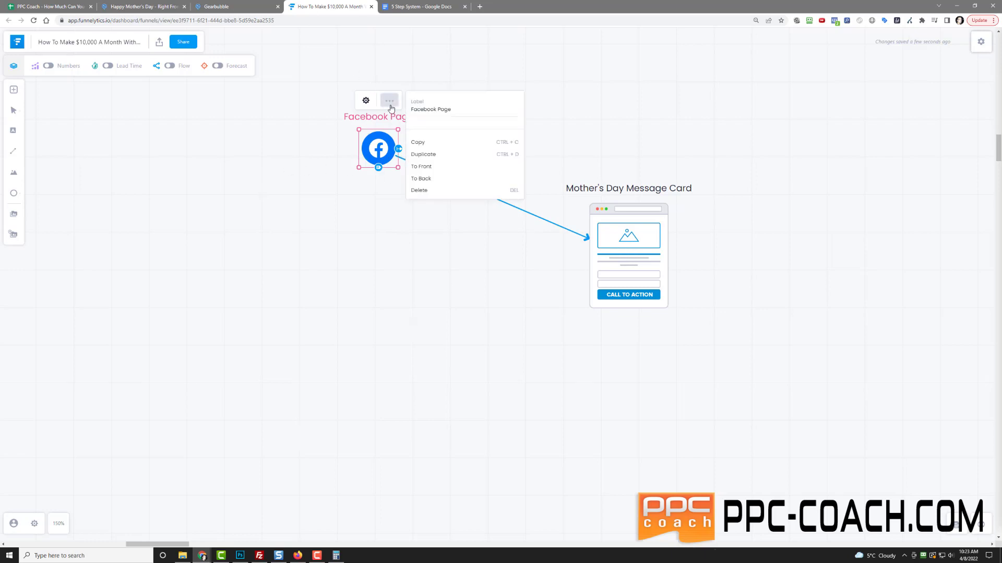
left_click(465, 155)
left_click_drag(402, 186, 387, 238)
left_click(368, 171)
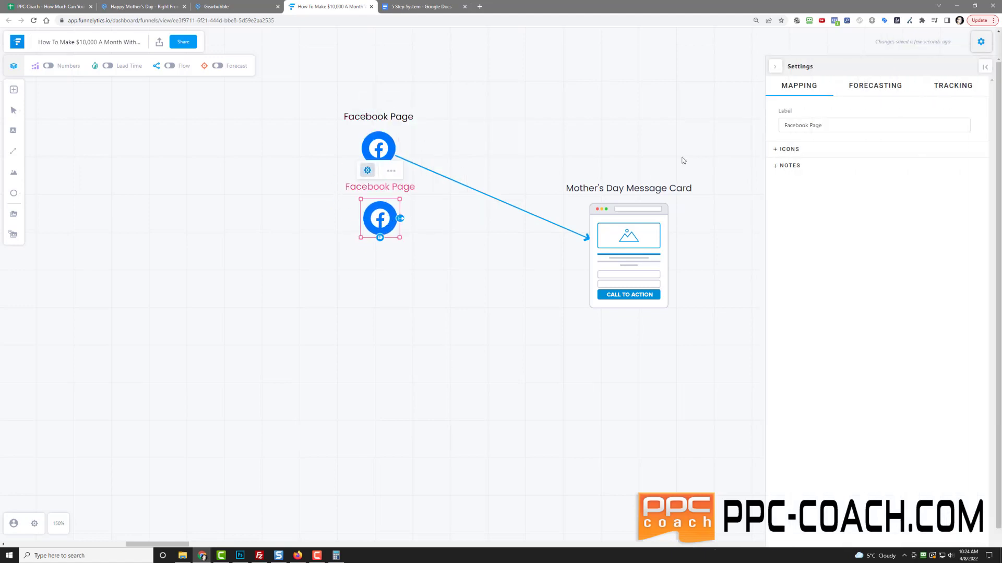
double_click(840, 123)
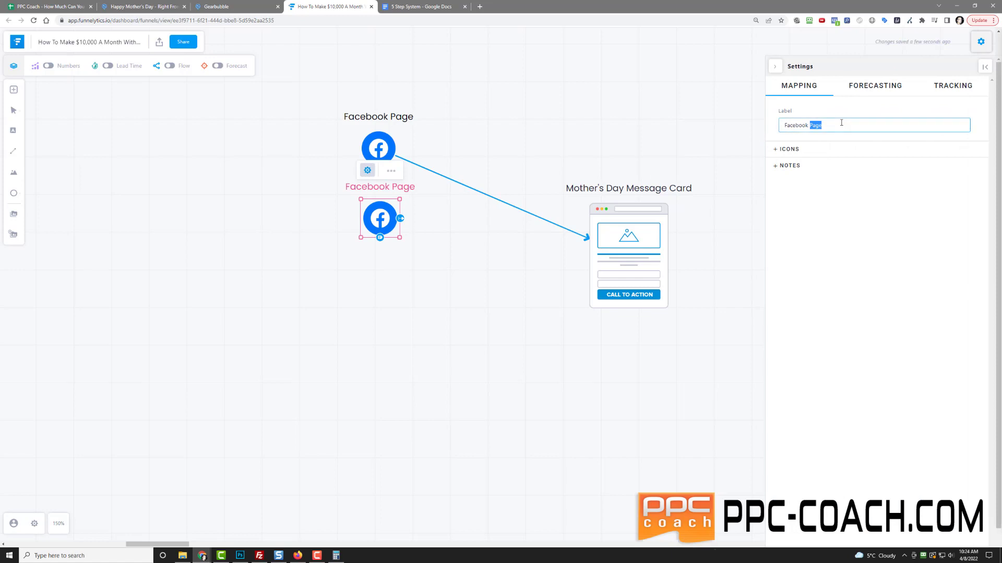
type("Group")
left_click(673, 125)
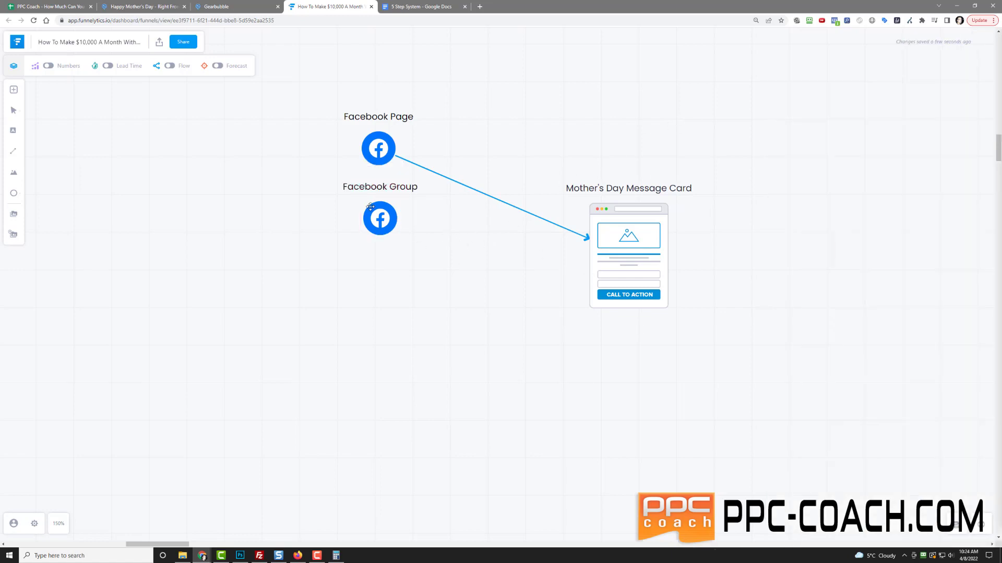
left_click(372, 232)
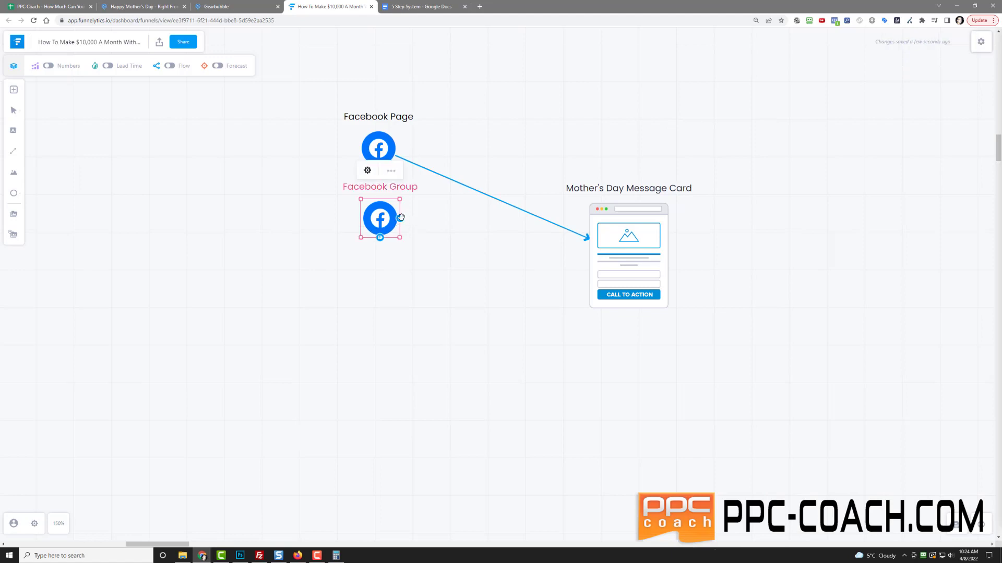
left_click_drag(400, 217, 601, 254)
left_click(326, 275)
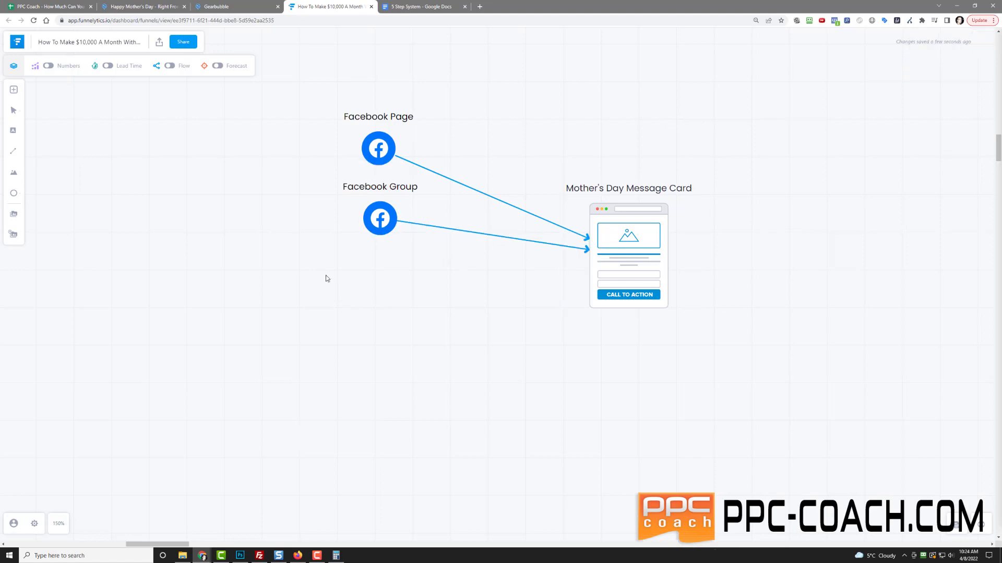
Add Instagram and Pinterest source nodes below Facebook Group.
left_click(14, 90)
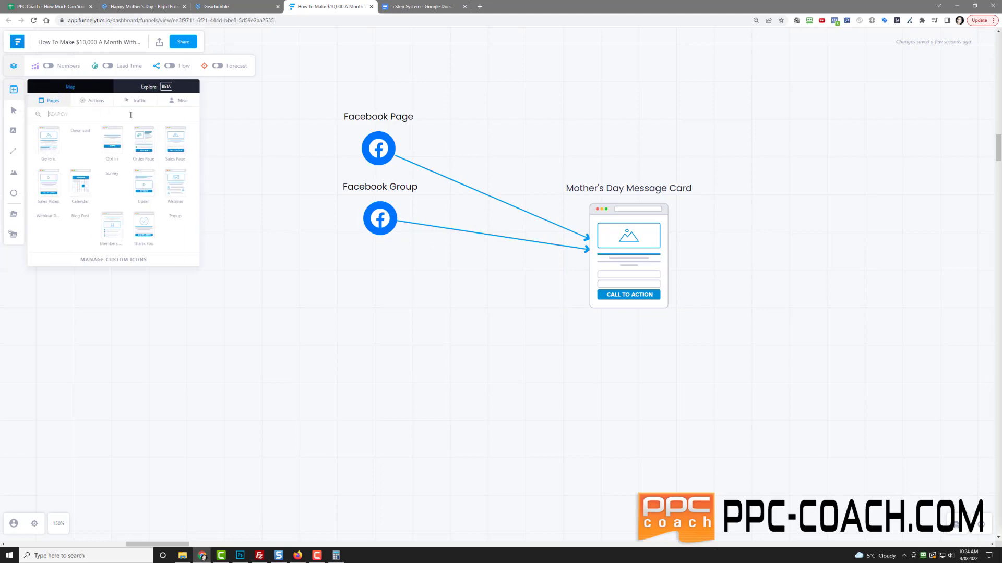
left_click(131, 115)
type("ins")
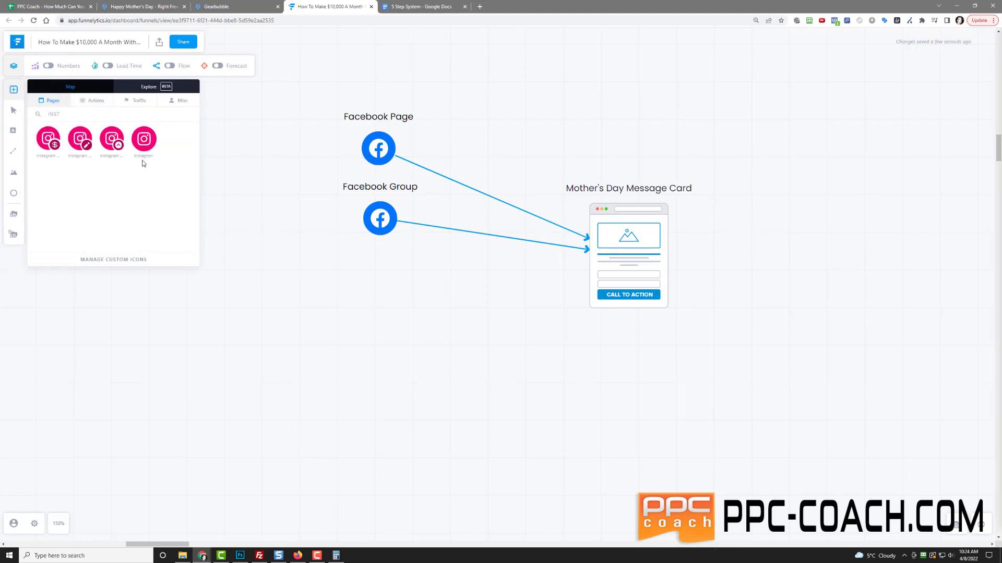
left_click_drag(144, 139, 601, 254)
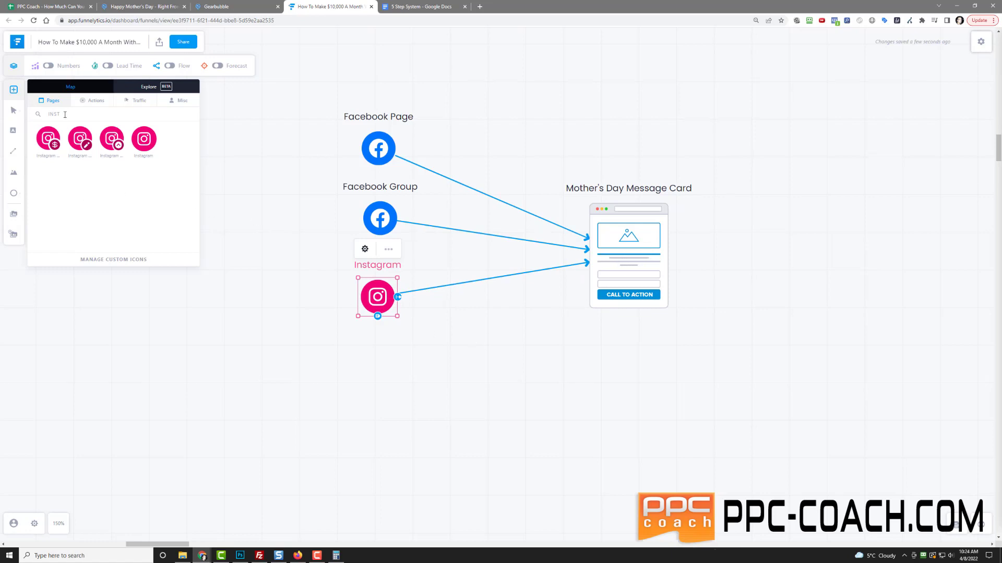
left_click_drag(65, 115, 29, 111)
type("PIN")
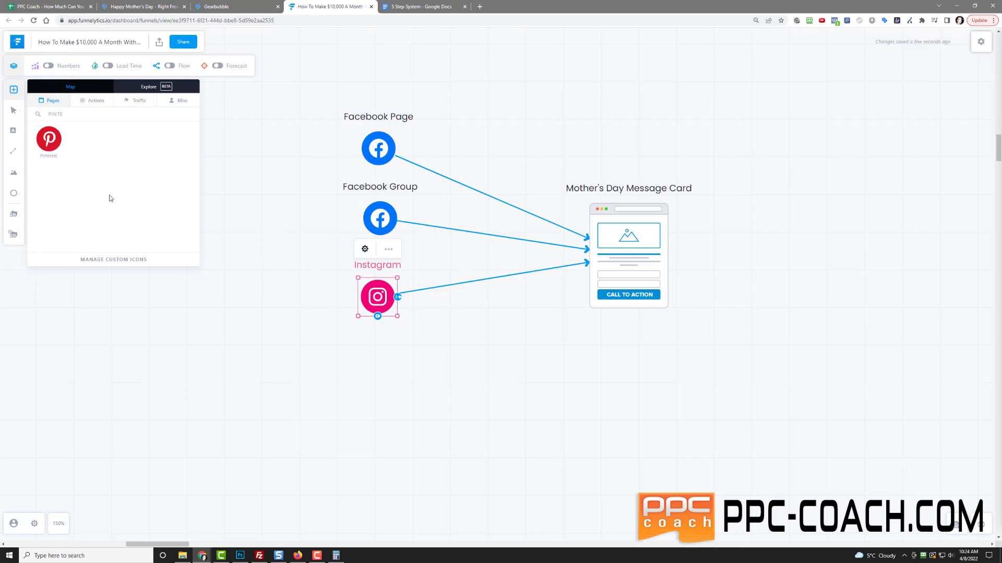
left_click_drag(47, 138, 655, 245)
left_click(446, 392)
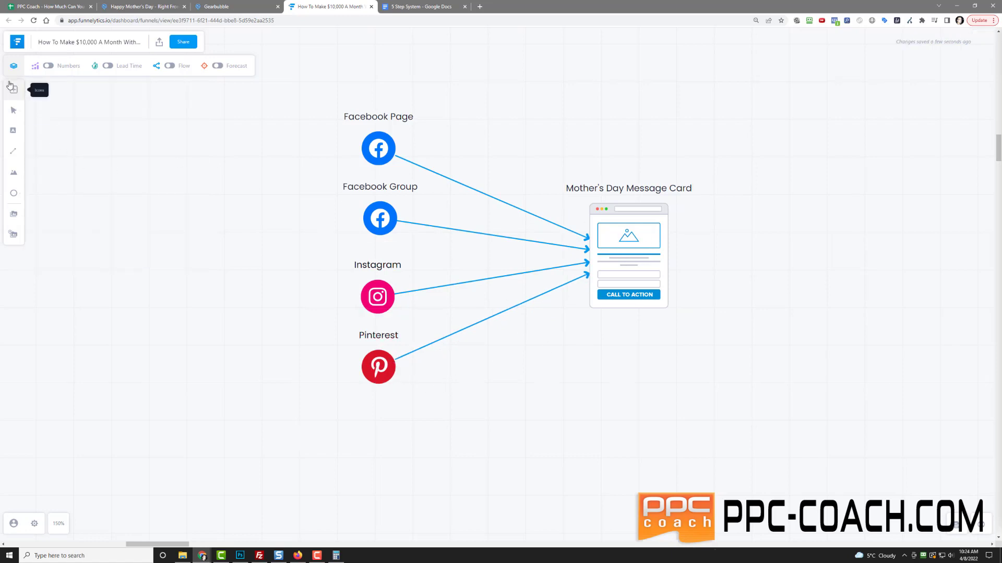
Add a Twitter source node below Pinterest and link it to the Message Card.
left_click(14, 90)
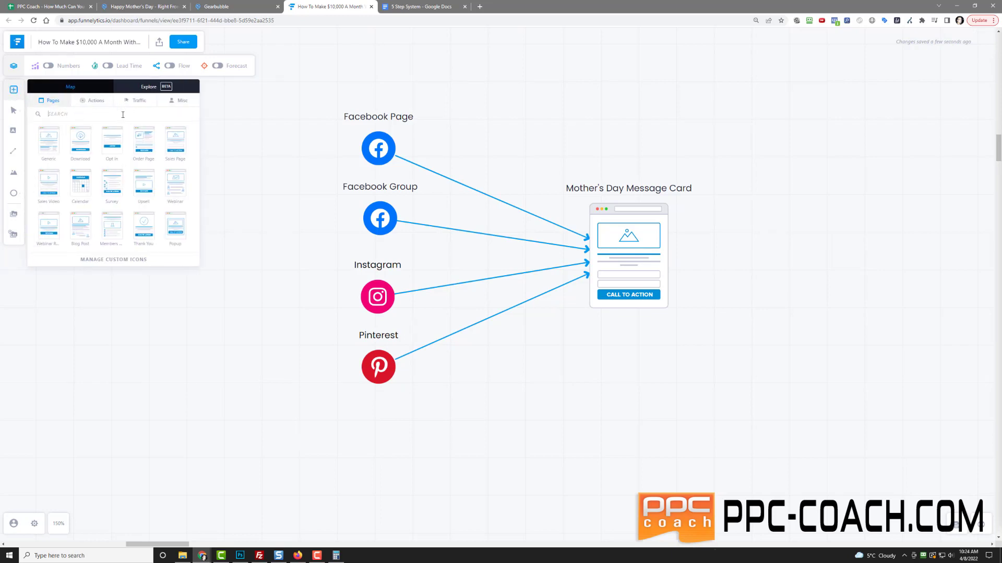
type("TE")
key("BackSpace")
type("wi")
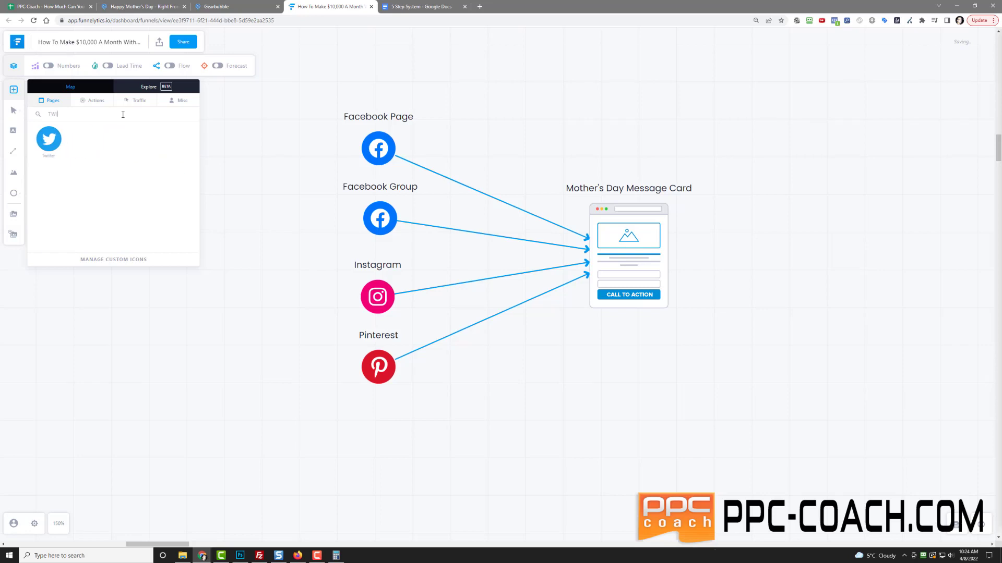
left_click_drag(49, 139, 630, 271)
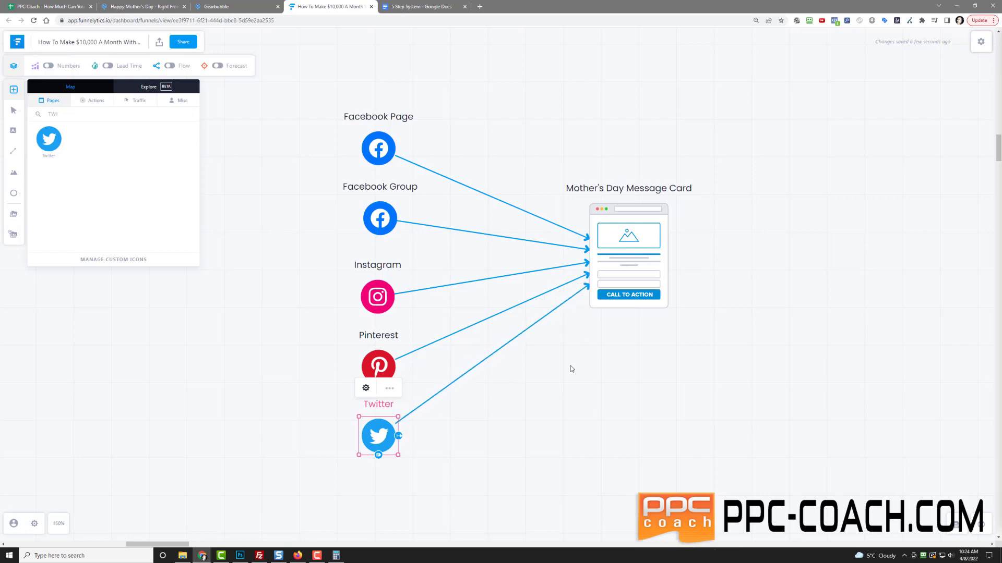
left_click(423, 404)
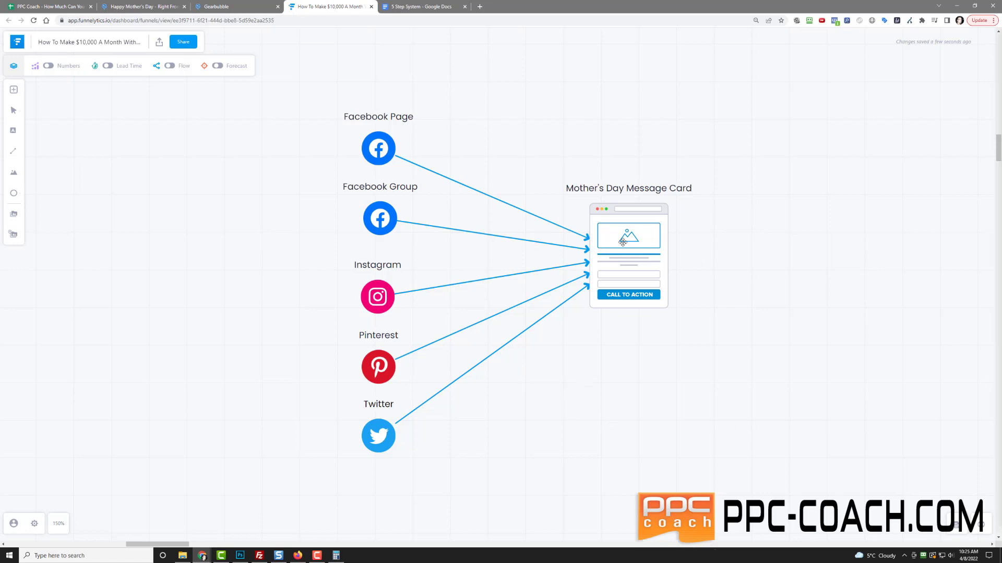
Select the whole funnel diagram and shift it to the left.
left_click_drag(327, 98, 726, 477)
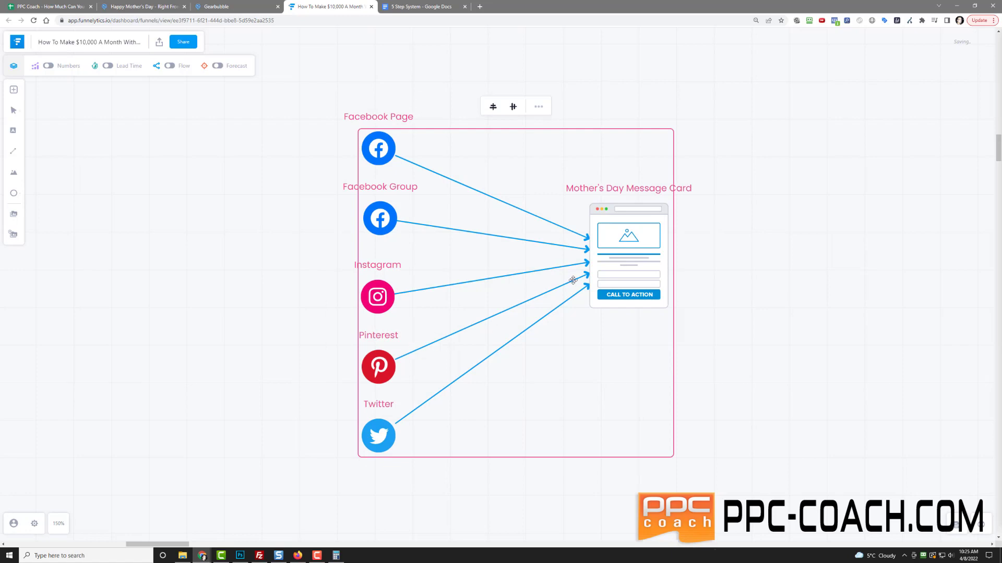
left_click_drag(607, 271, 422, 269)
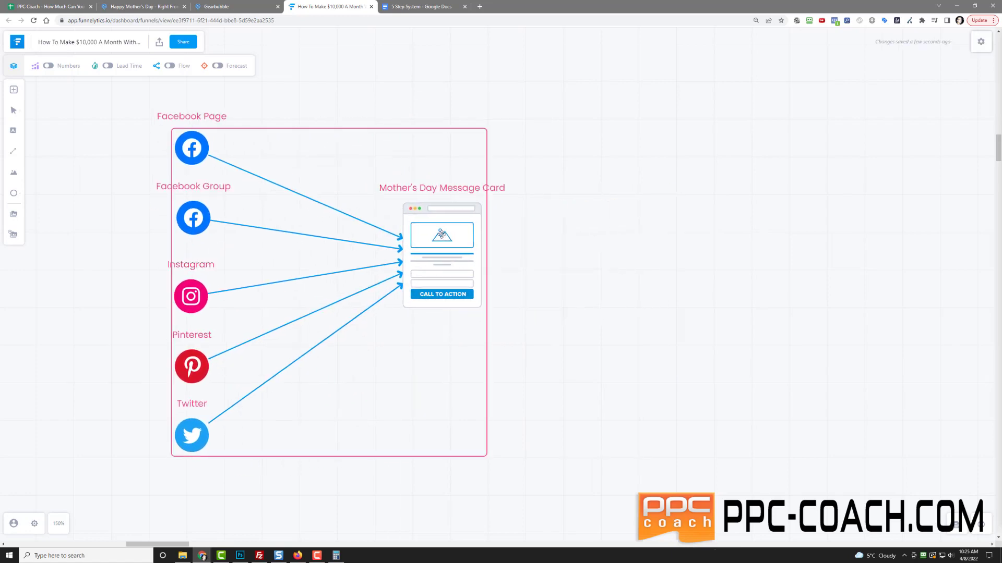
left_click(573, 254)
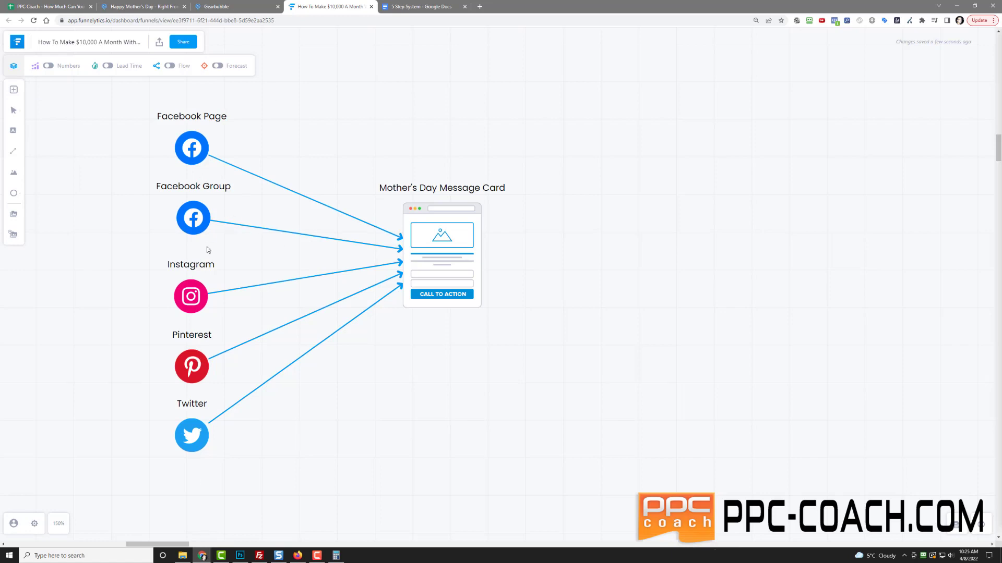
Add a Facebook Ad node right of the Message Card and connect it to the card.
left_click(14, 89)
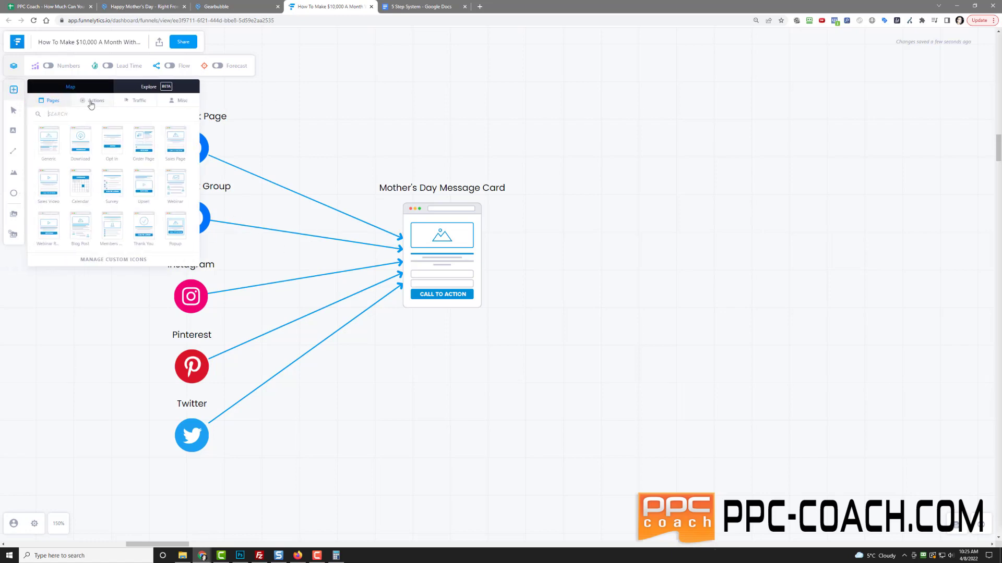
left_click(128, 110)
type("FAC")
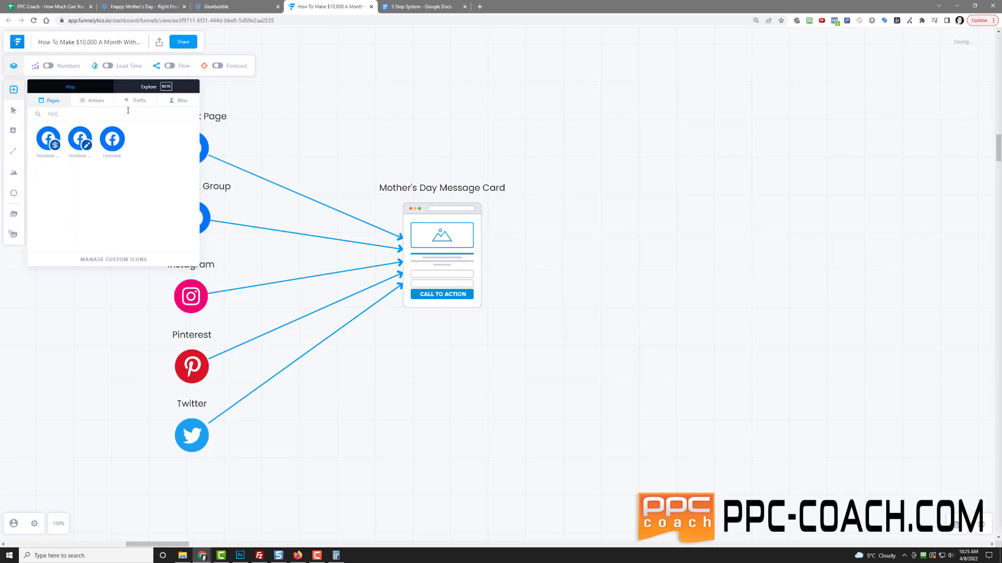
left_click_drag(129, 149, 448, 245)
left_click(615, 282)
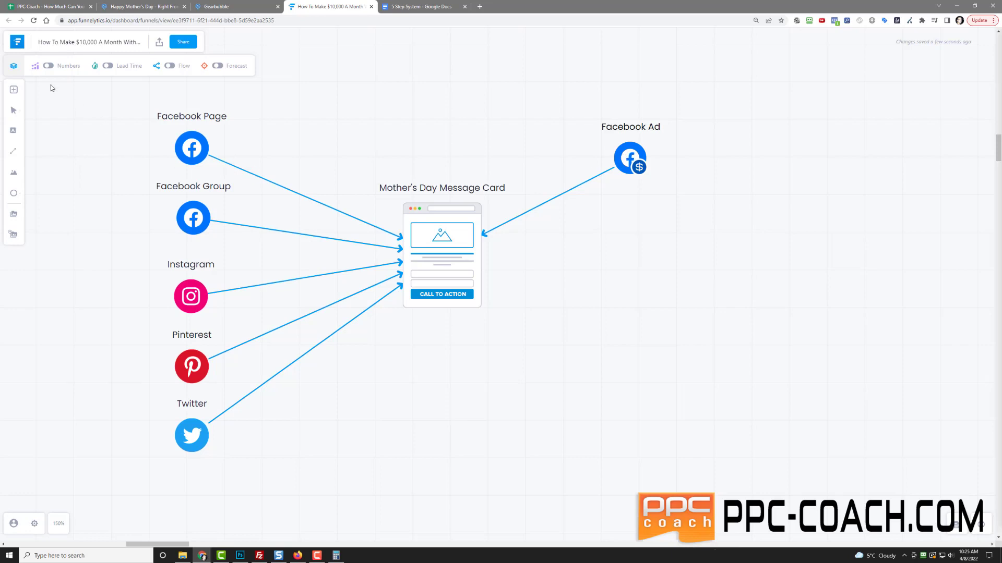
Place a TikTok source right of the card and line it up below Facebook Ad.
left_click(14, 89)
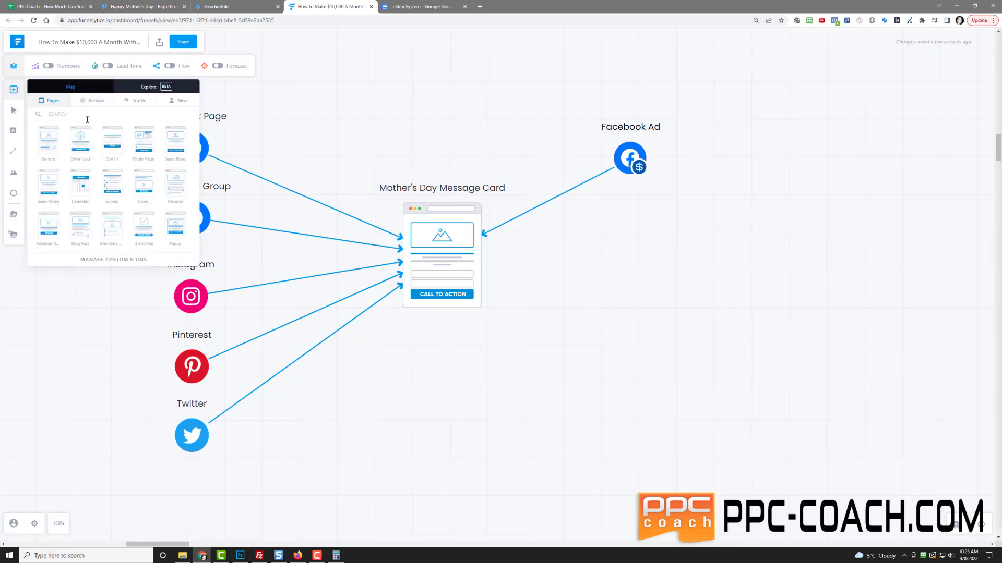
left_click(79, 117)
type("Ti")
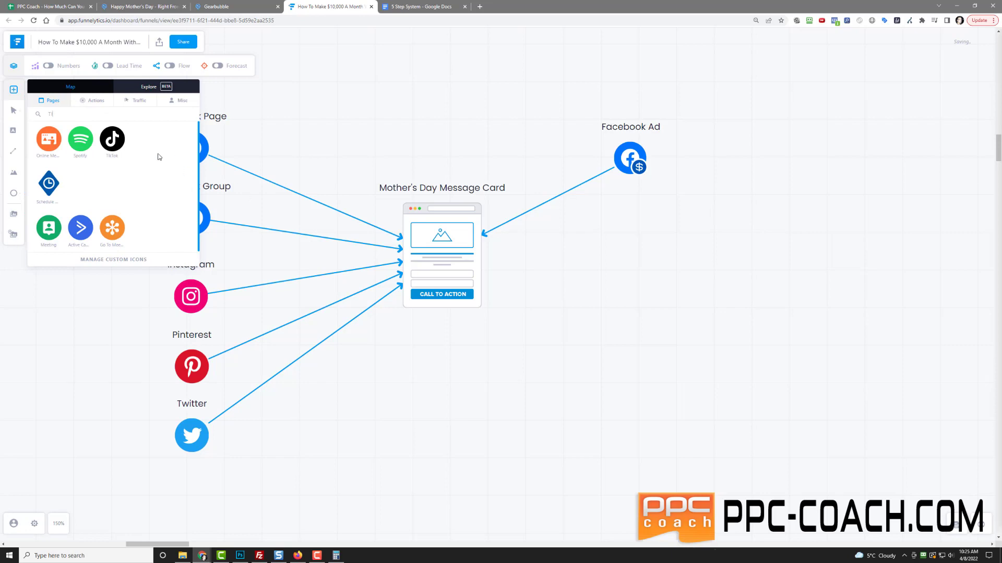
mouse_move(112, 139)
left_mouse_down()
mouse_move(626, 230)
mouse_move(565, 248)
mouse_move(467, 252)
left_mouse_up()
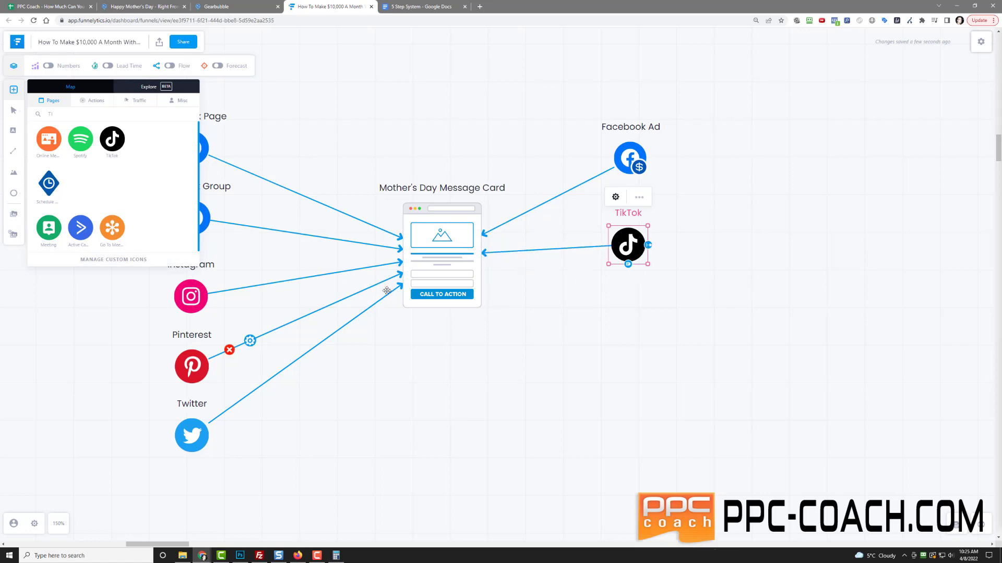
left_click(629, 328)
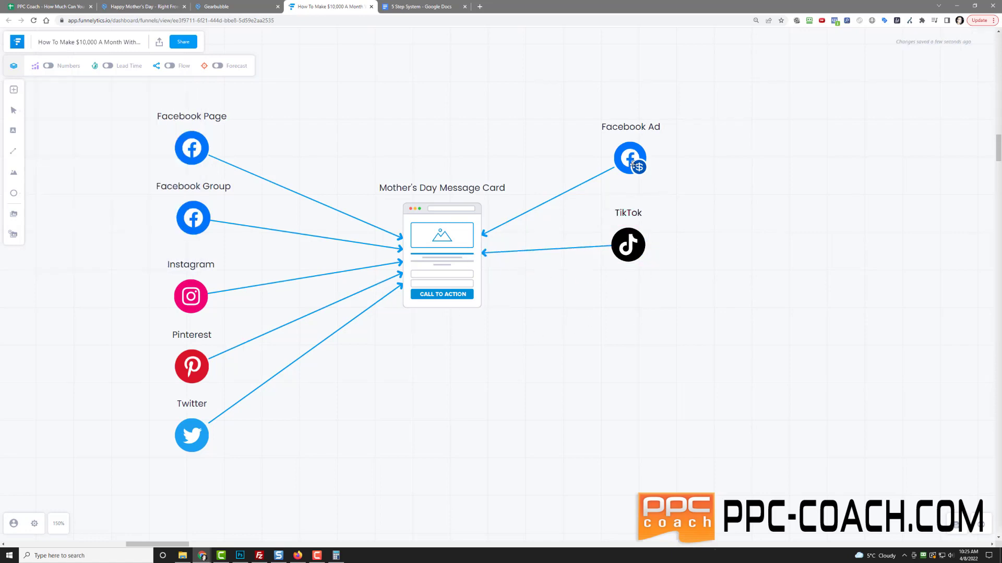
mouse_move(632, 156)
left_mouse_down()
mouse_move(631, 135)
mouse_move(630, 156)
left_mouse_up()
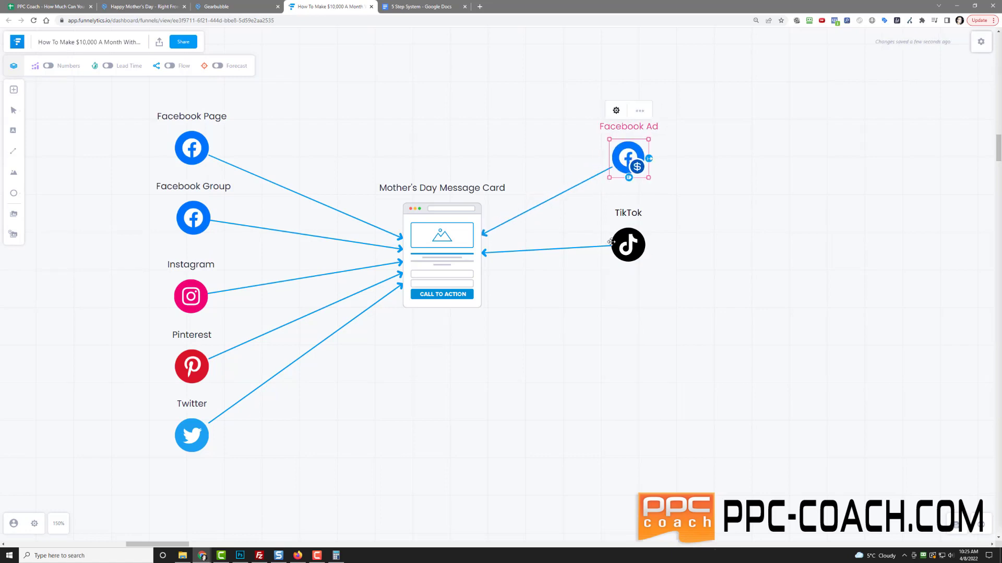
mouse_move(623, 250)
left_mouse_down()
mouse_move(623, 224)
mouse_move(624, 270)
mouse_move(627, 260)
left_mouse_up()
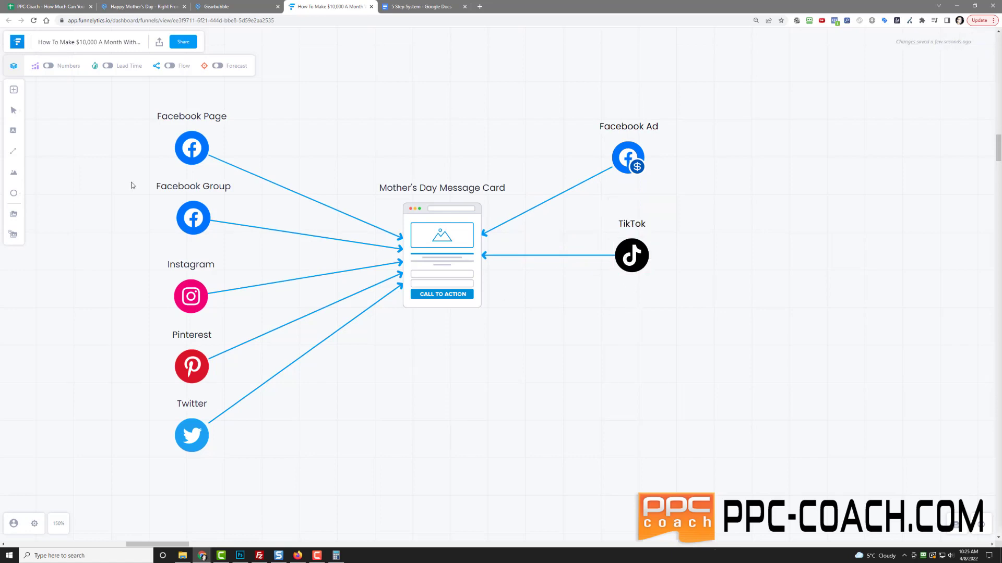
Add a Google Ads source below TikTok, connect it to the Message Card, and align it.
left_click(12, 90)
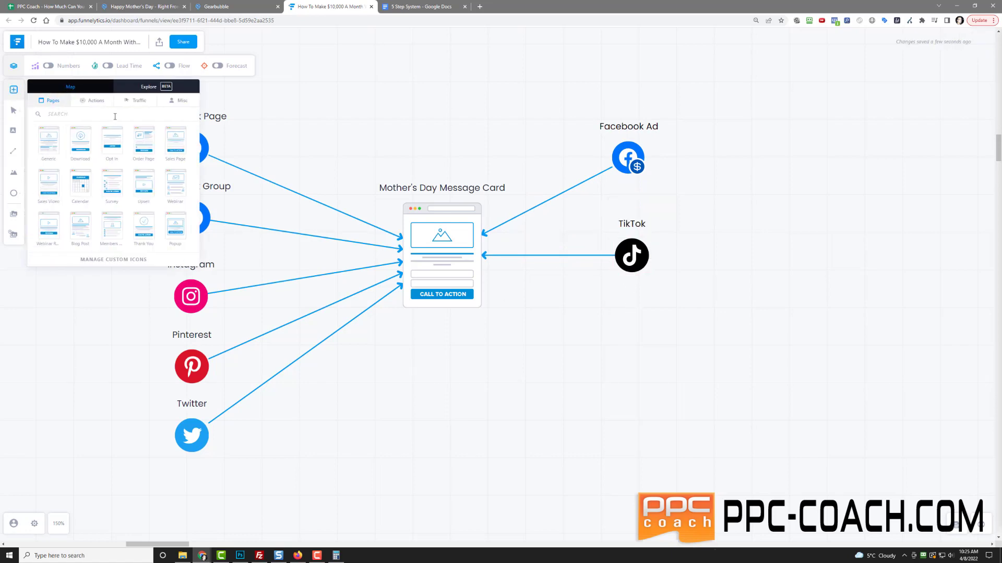
type("goog")
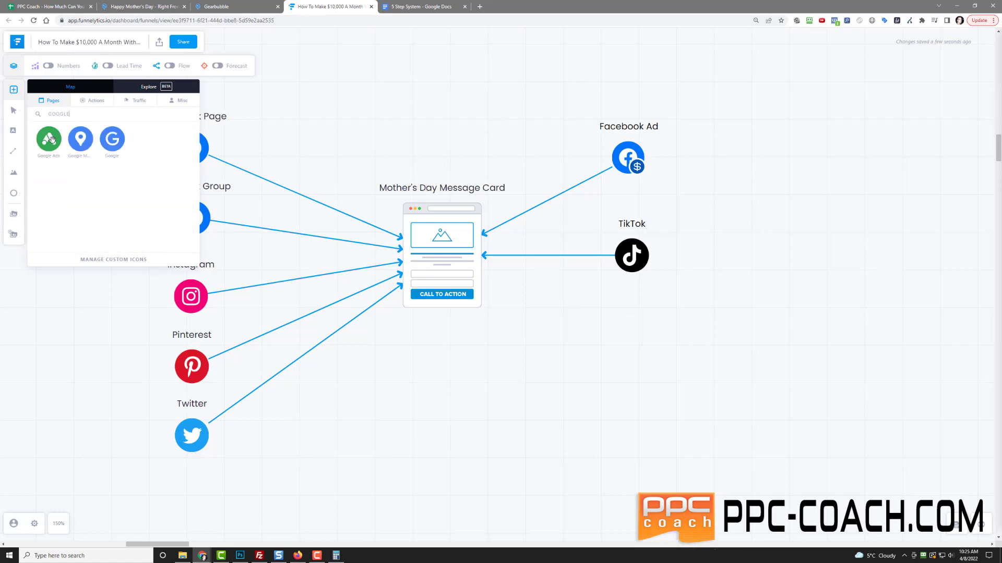
left_click_drag(50, 138, 629, 333)
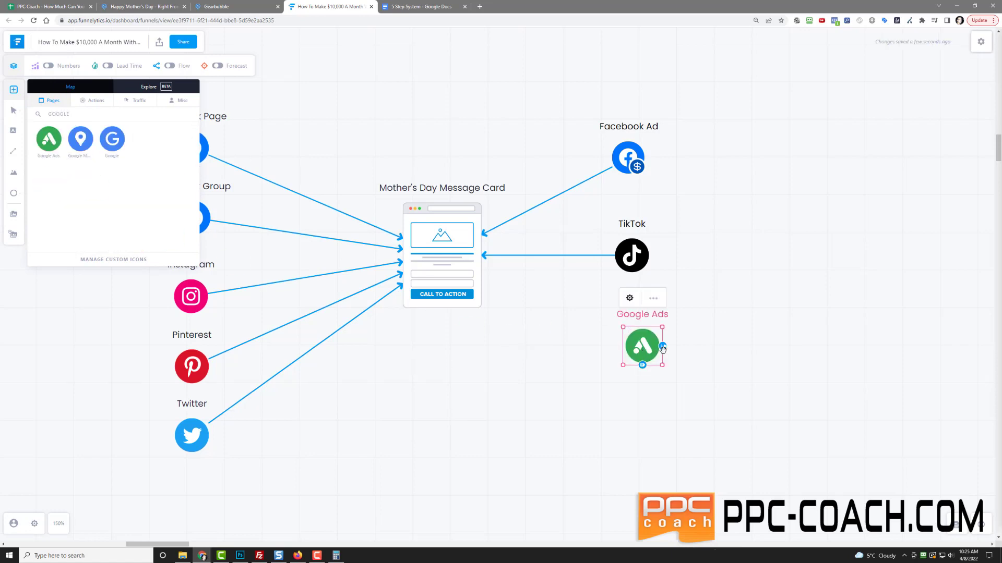
left_click_drag(621, 371, 464, 268)
left_click(547, 390)
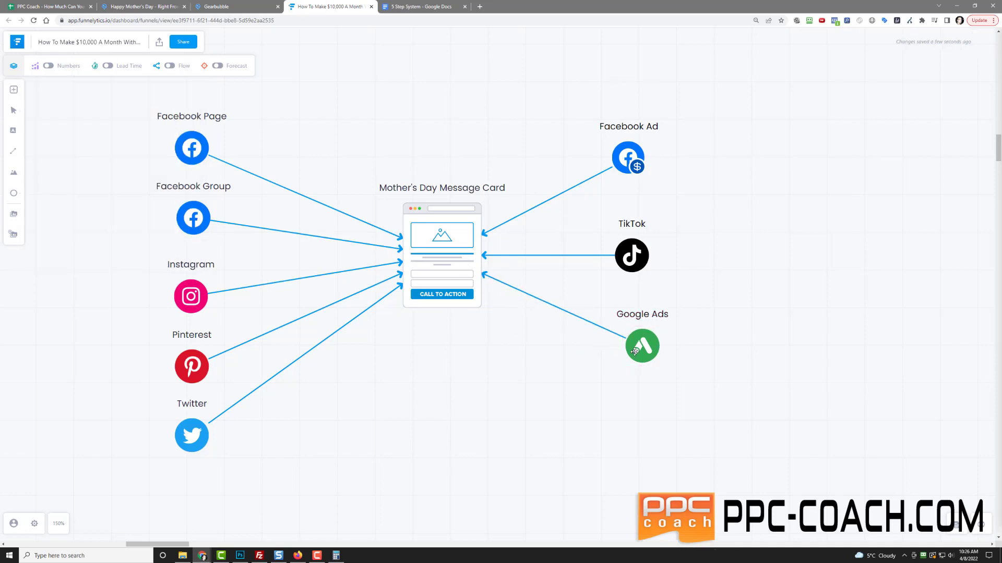
left_click_drag(635, 351, 624, 354)
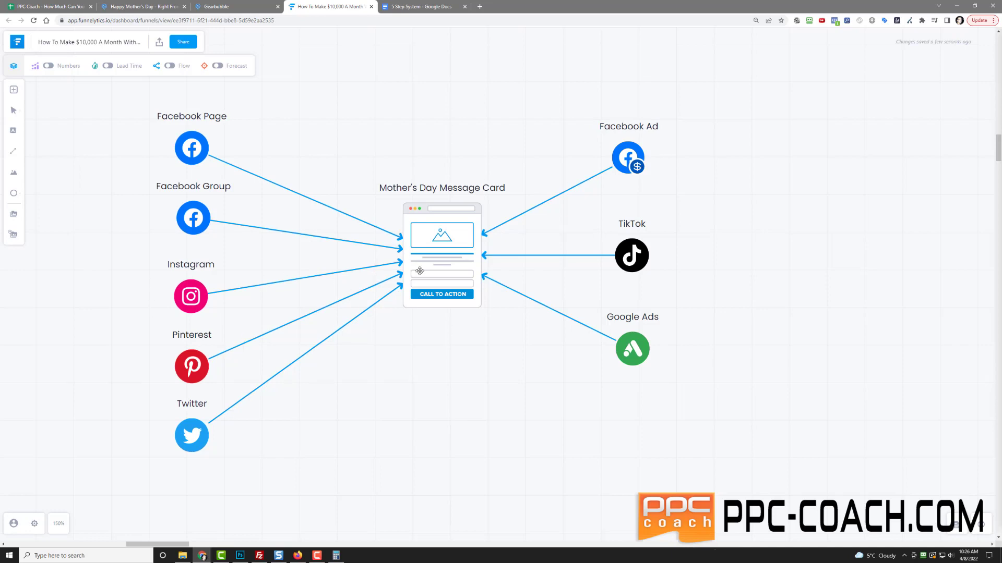
Nudge the Mother's Day Message Card node slightly left to centre it among its eight sources.
left_click_drag(400, 208, 367, 208)
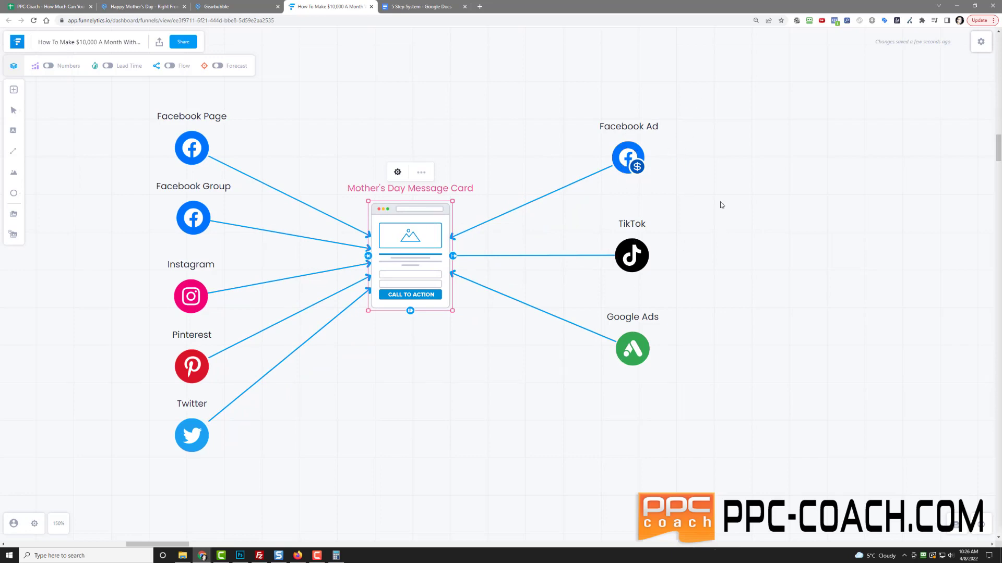
left_click(718, 167)
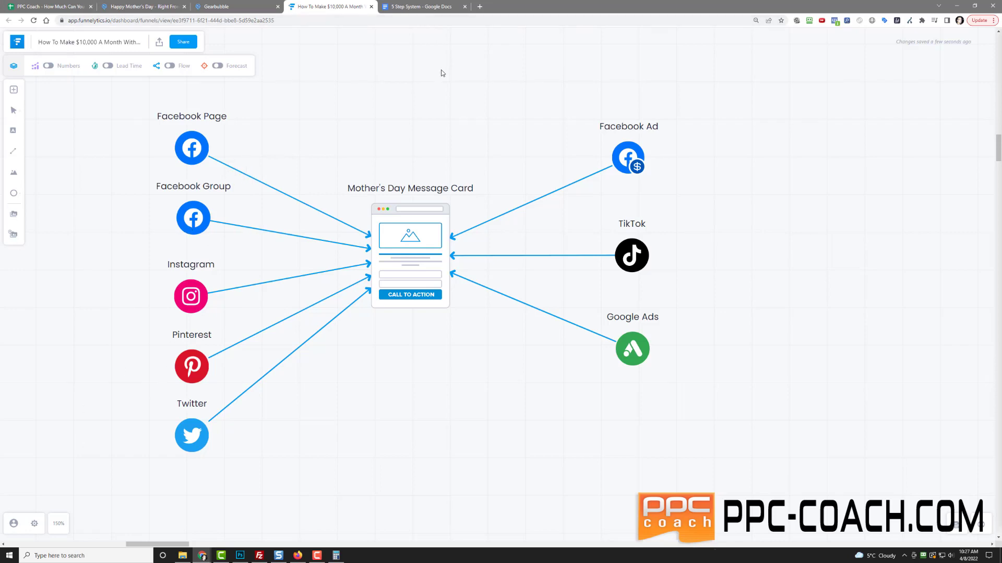
Glance at the 5 Step System document, then return to the $79.95 Gearbubble necklace page.
left_click(423, 6)
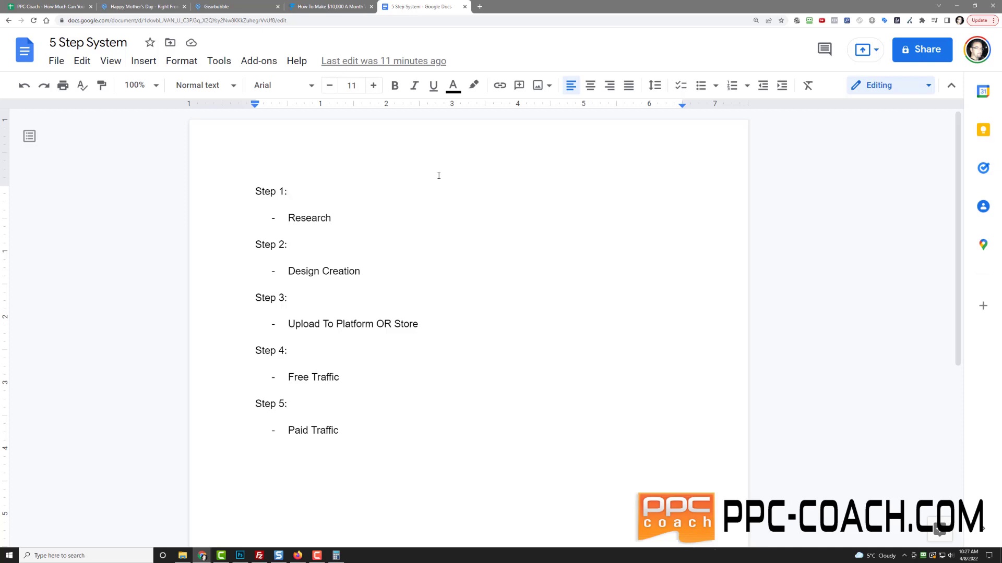
left_click(150, 4)
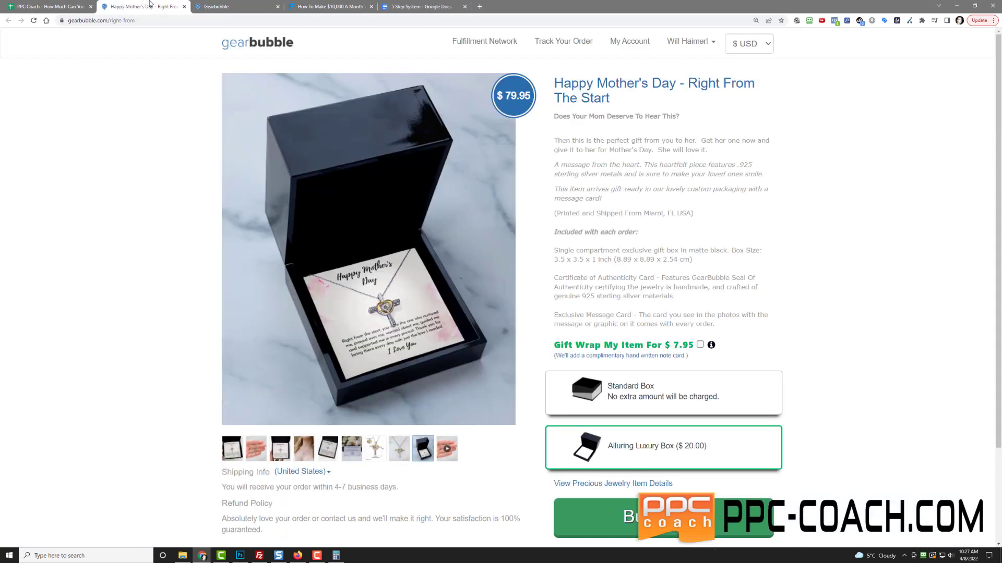
View the message-card close-up photo, then load etsy.com in a new tab.
left_click(287, 450)
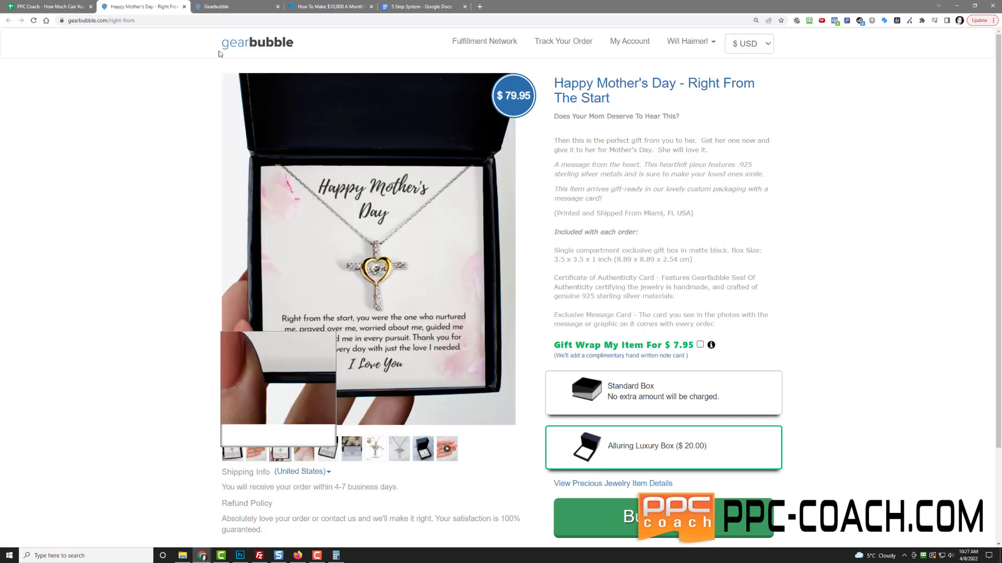
left_click(480, 6)
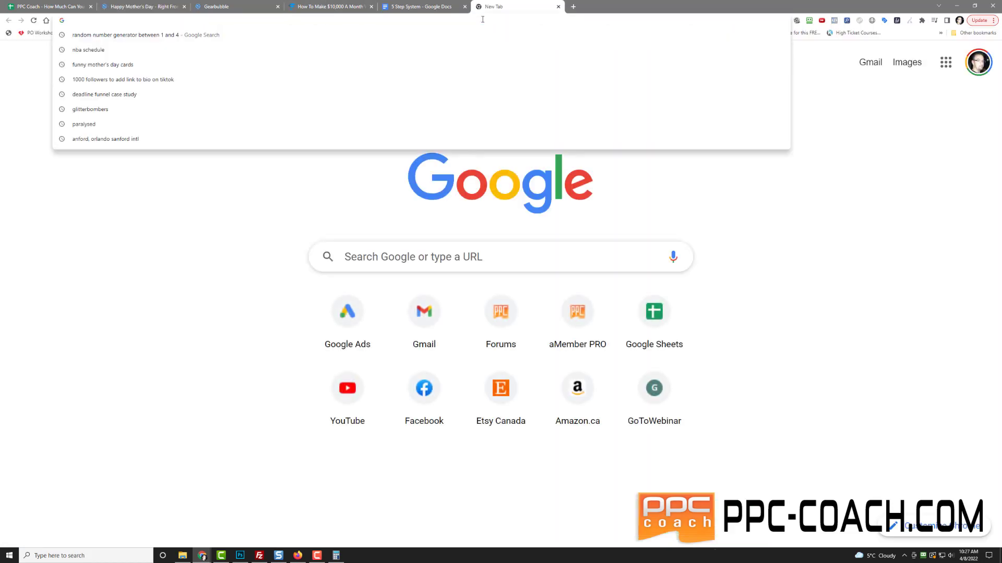
type("etsy.com")
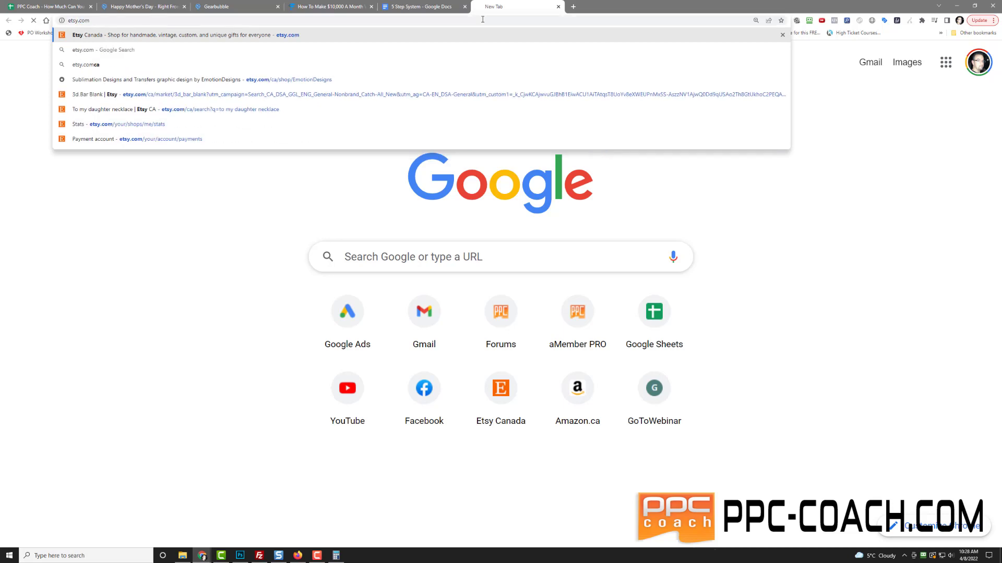
key("Return")
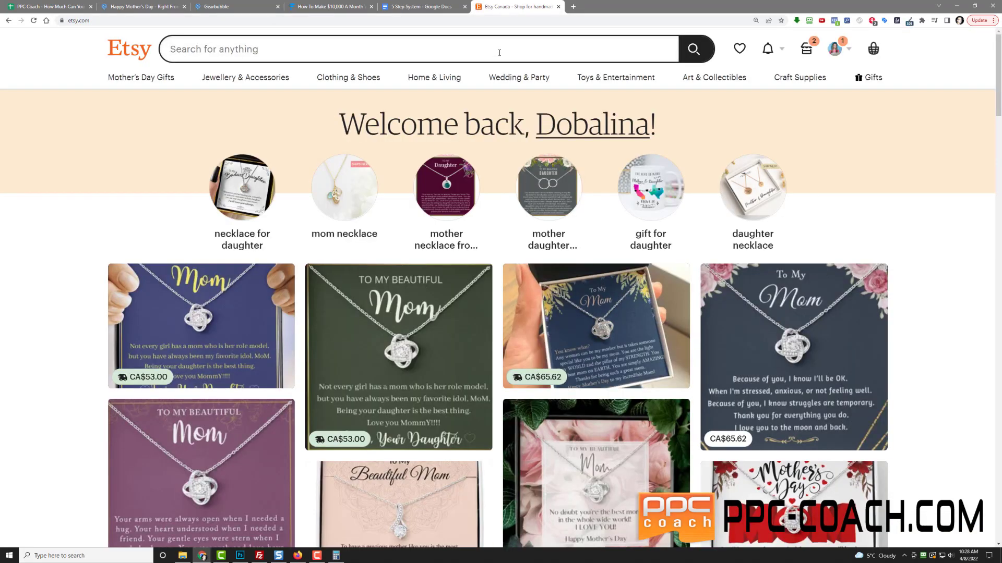
Search Etsy for 'mother's day necklace' and skim the results.
left_click(500, 53)
type("mothe")
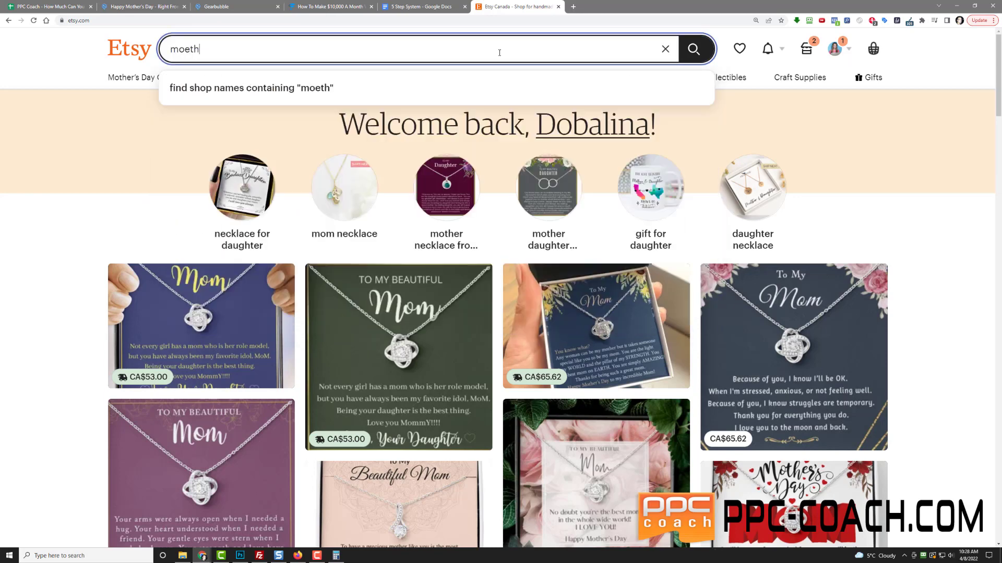
type("day necklace")
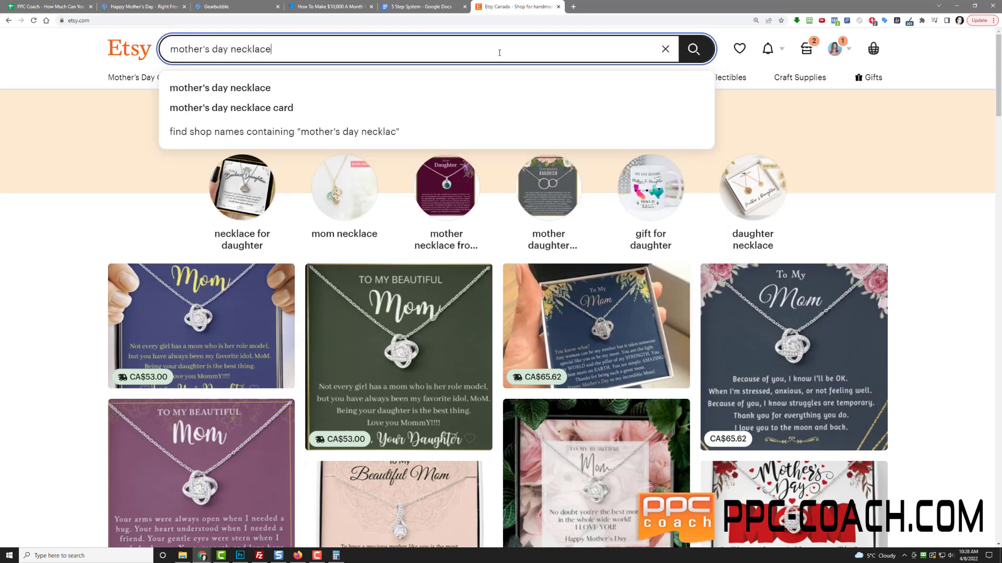
key("Return")
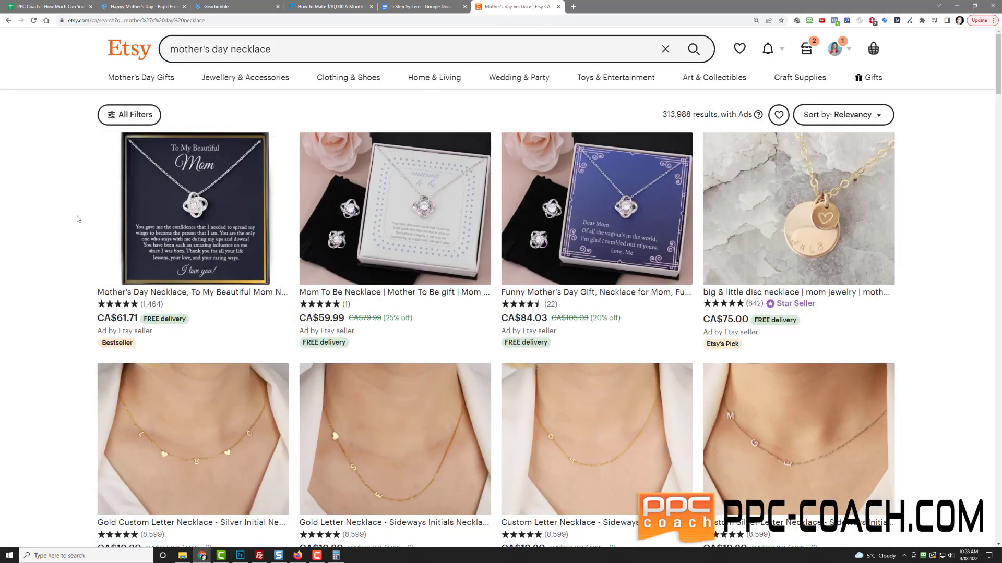
scroll(78, 218, "down", 5)
scroll(78, 218, "up", 5)
Go back to the Etsy home page and open the To My Mom love knot necklace listing.
right_click(78, 199)
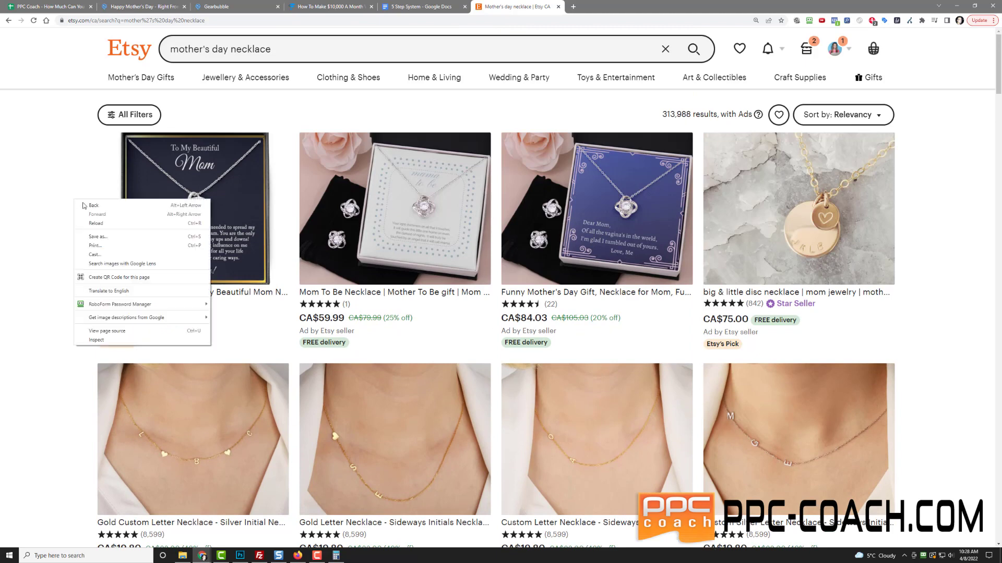
left_click(84, 206)
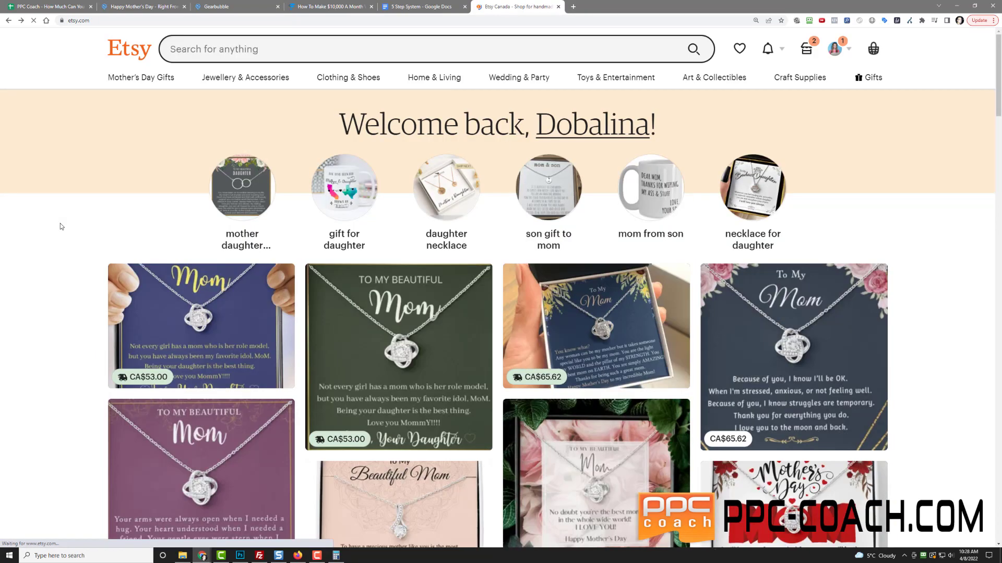
scroll(60, 224, "down", 2)
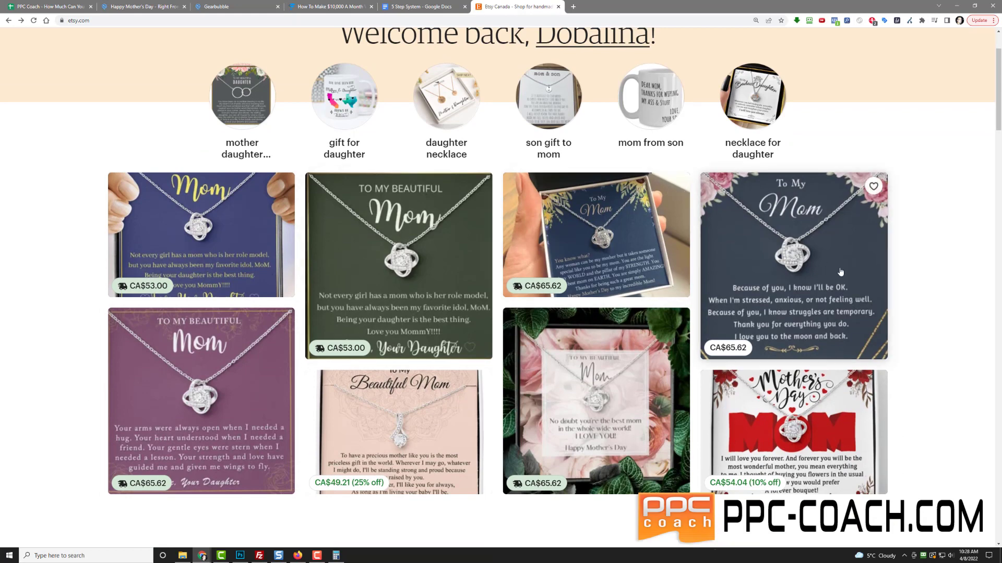
left_click(783, 284)
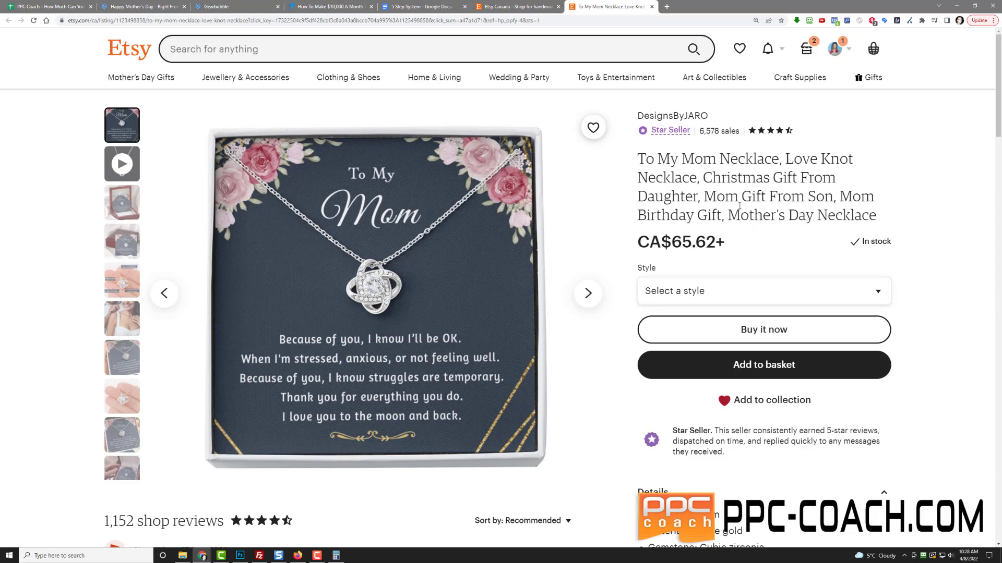
Scroll through the To My Mom necklace listing and its reviews.
scroll(918, 288, "down", 7)
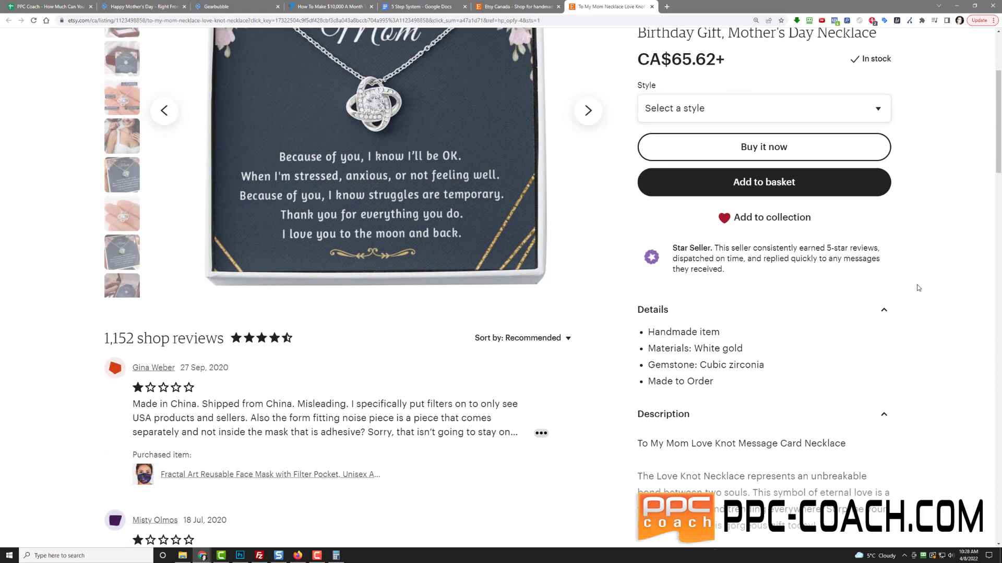
scroll(918, 288, "down", 2)
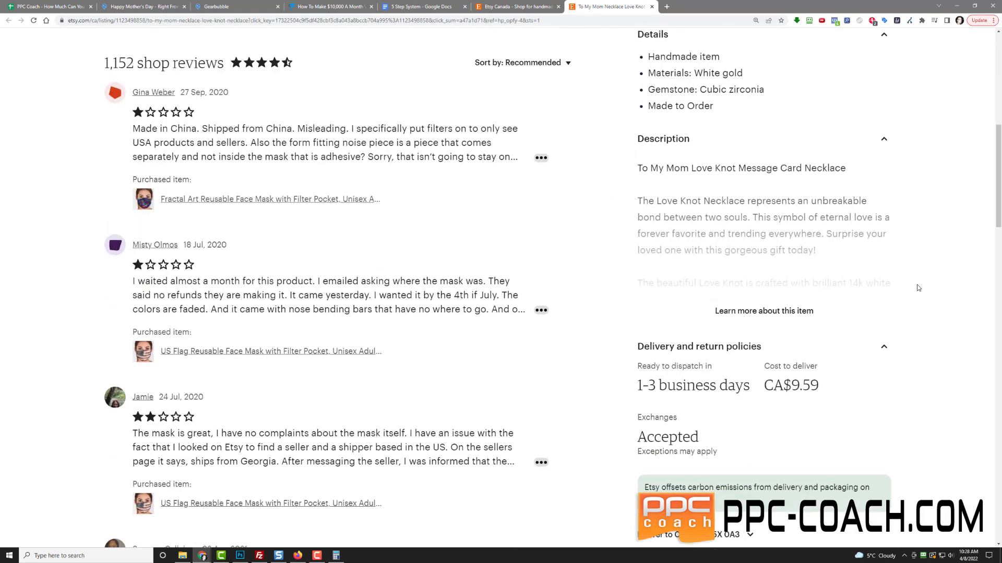
scroll(918, 288, "down", 4)
scroll(918, 288, "up", 2)
scroll(919, 288, "up", 15)
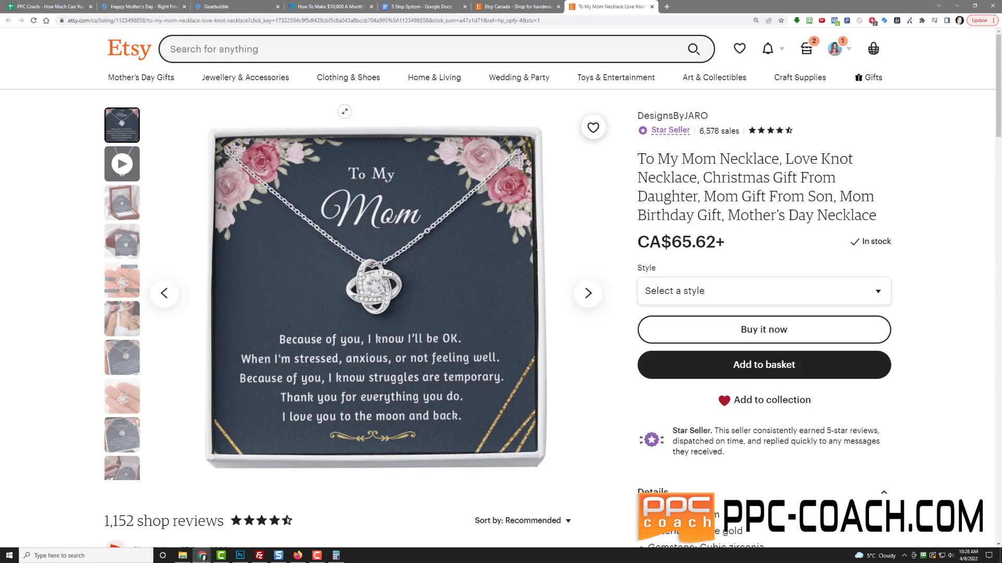
Browse the Etsy Canada home page, then return to the 5 Step System document.
left_click(477, 6)
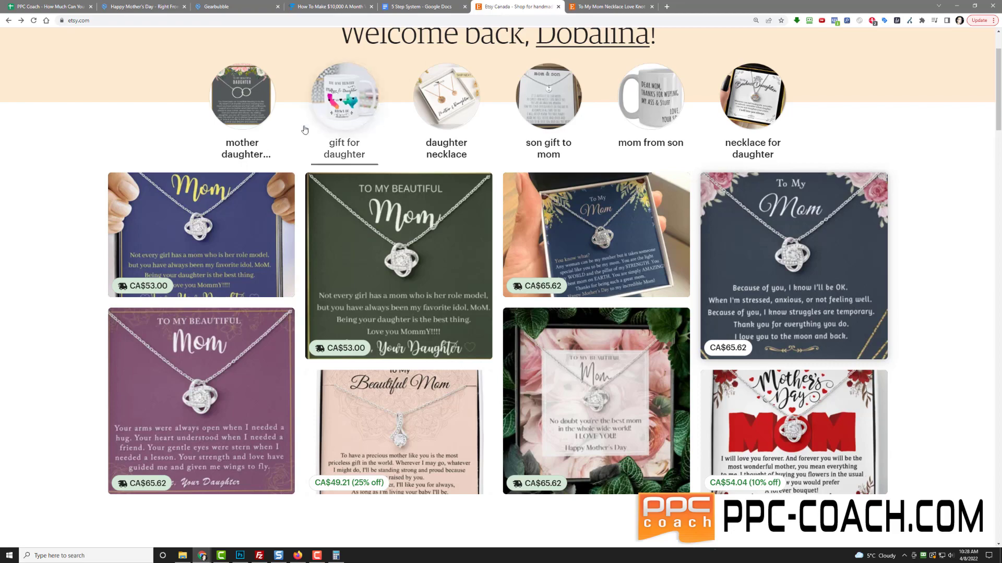
scroll(52, 331, "down", 5)
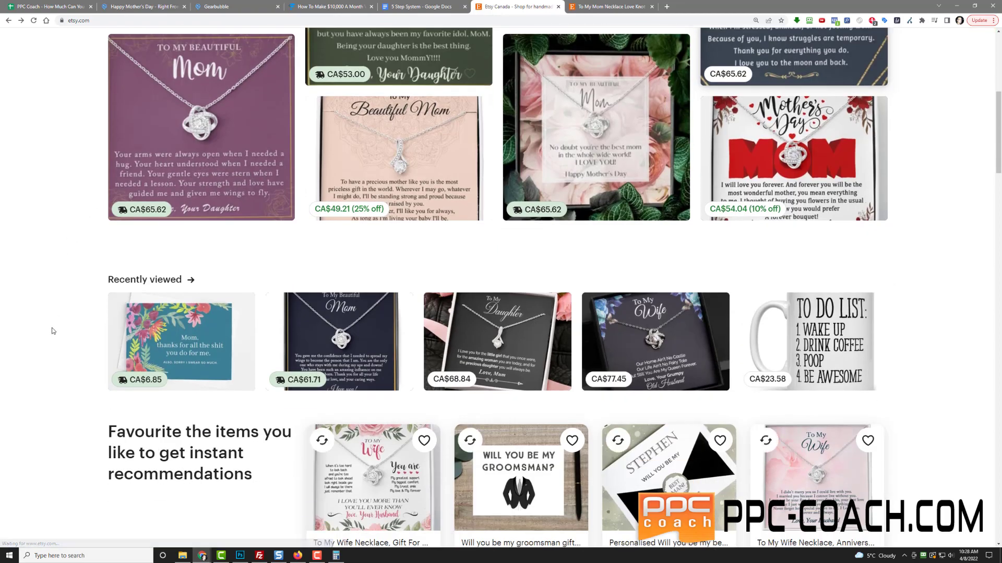
scroll(52, 331, "down", 3)
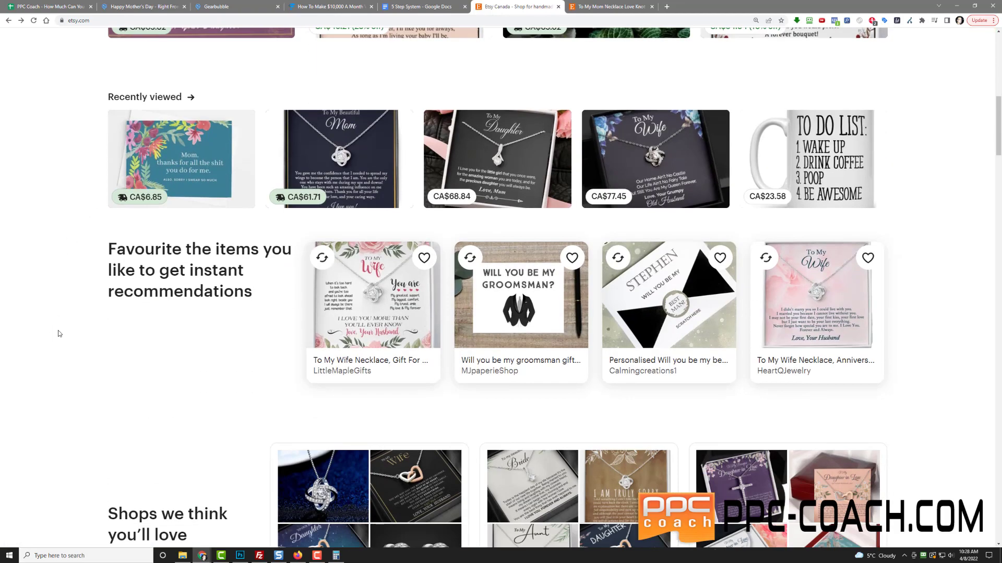
scroll(58, 330, "up", 9)
left_click(418, 7)
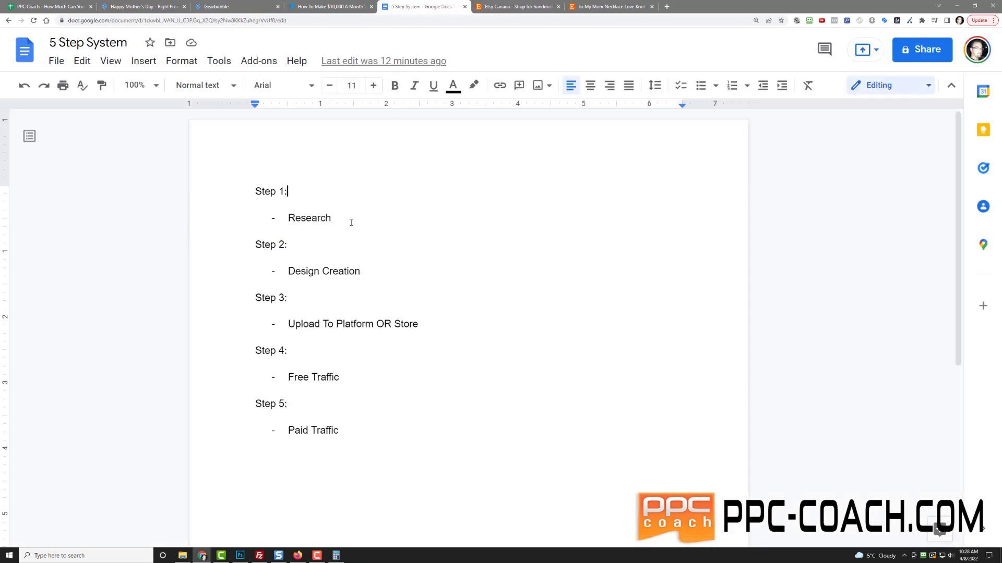
Return to the To My Mom necklace listing at CA$65.62+.
left_click(611, 7)
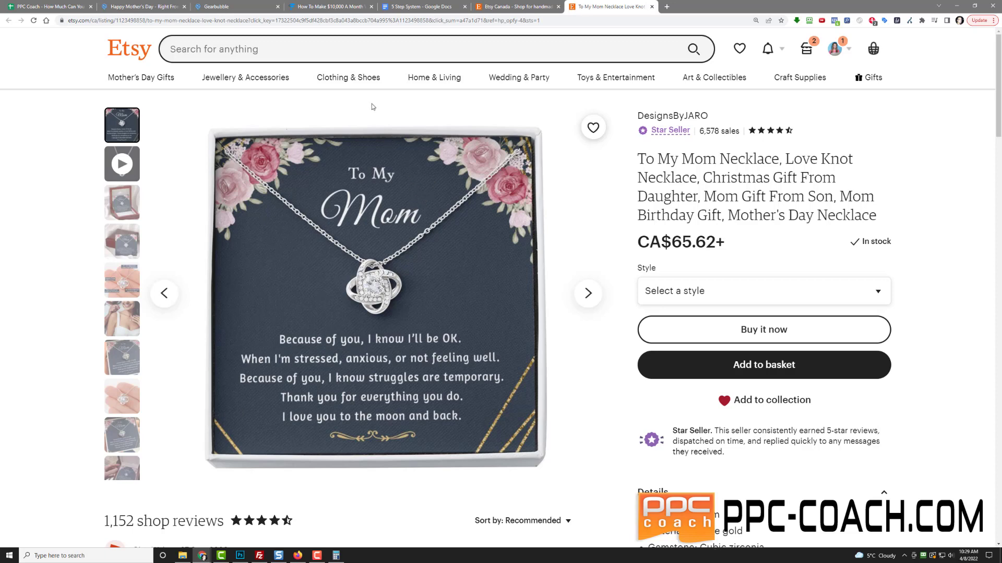
Open the recently viewed To My Beautiful Mom necklace (CA$61.71+), viewing its red box photo and reviews.
left_click(514, 6)
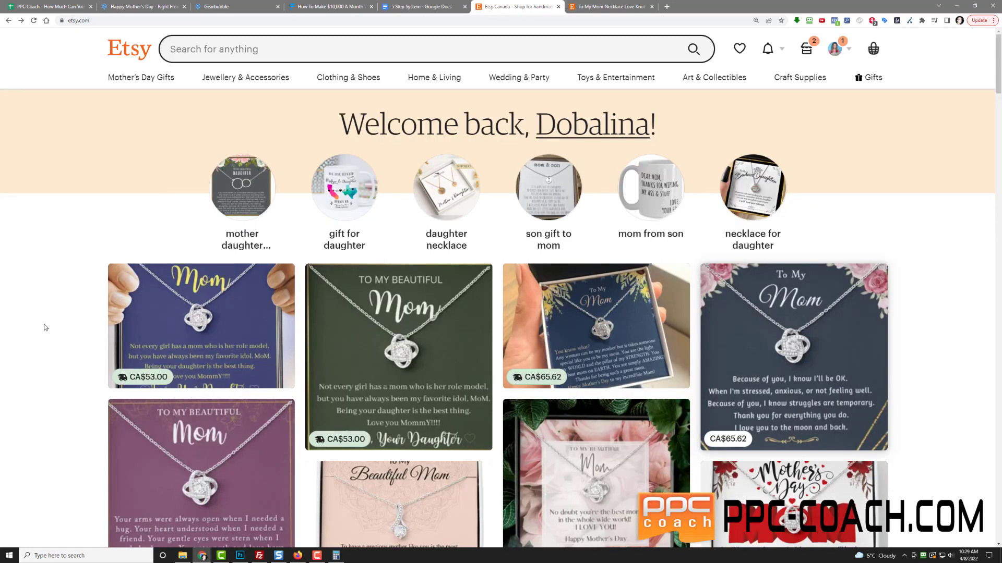
scroll(45, 327, "down", 3)
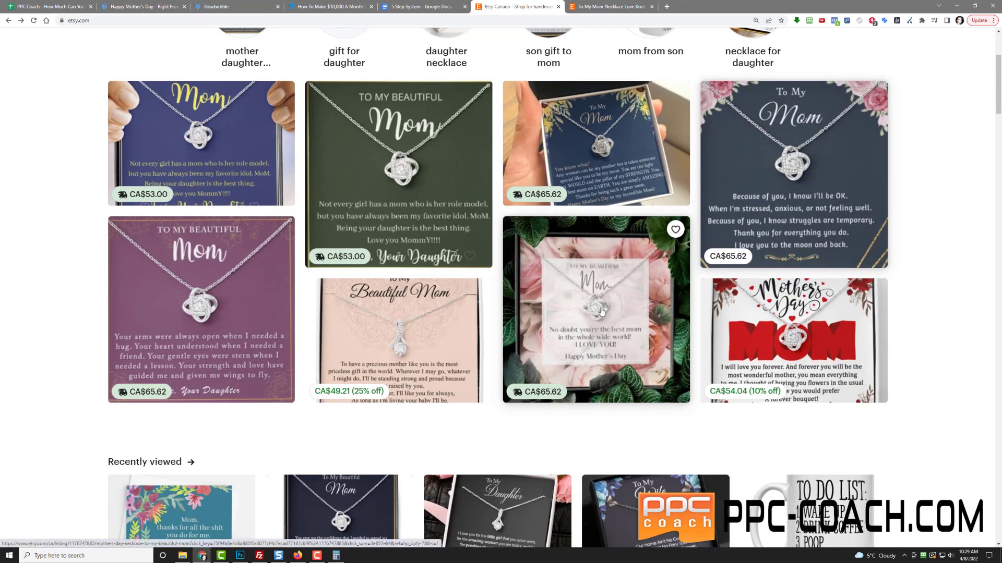
scroll(584, 327, "down", 3)
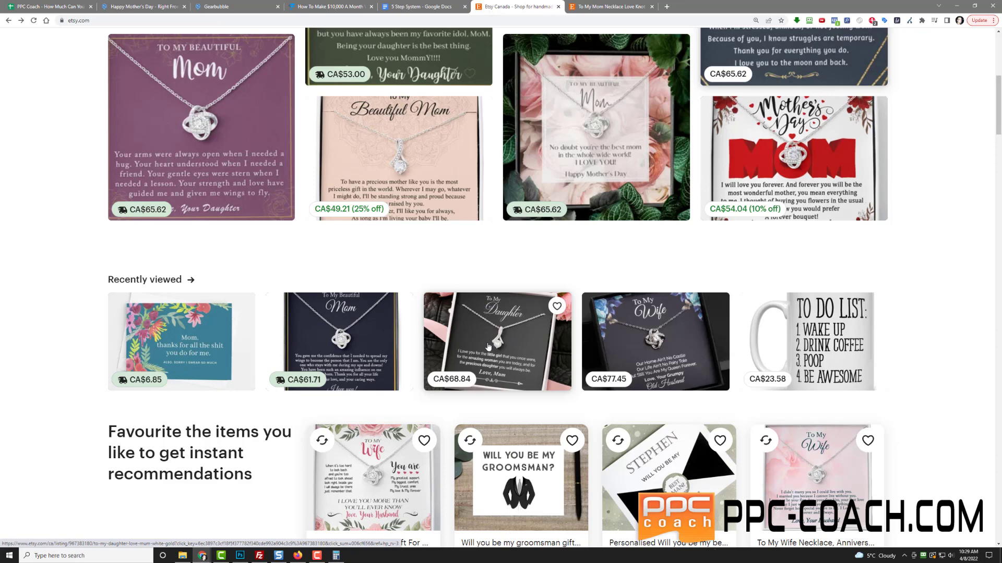
left_click(357, 344)
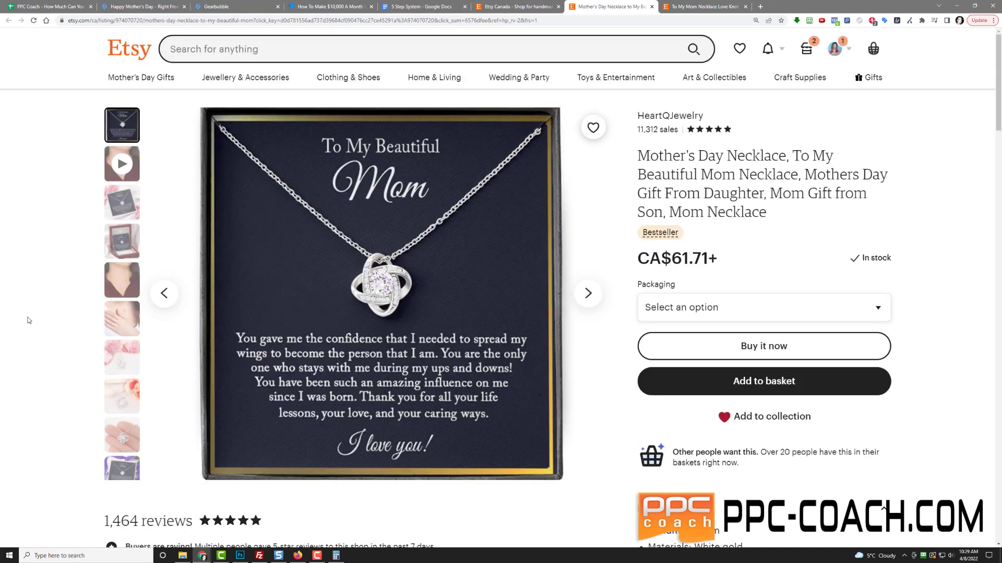
left_click(111, 252)
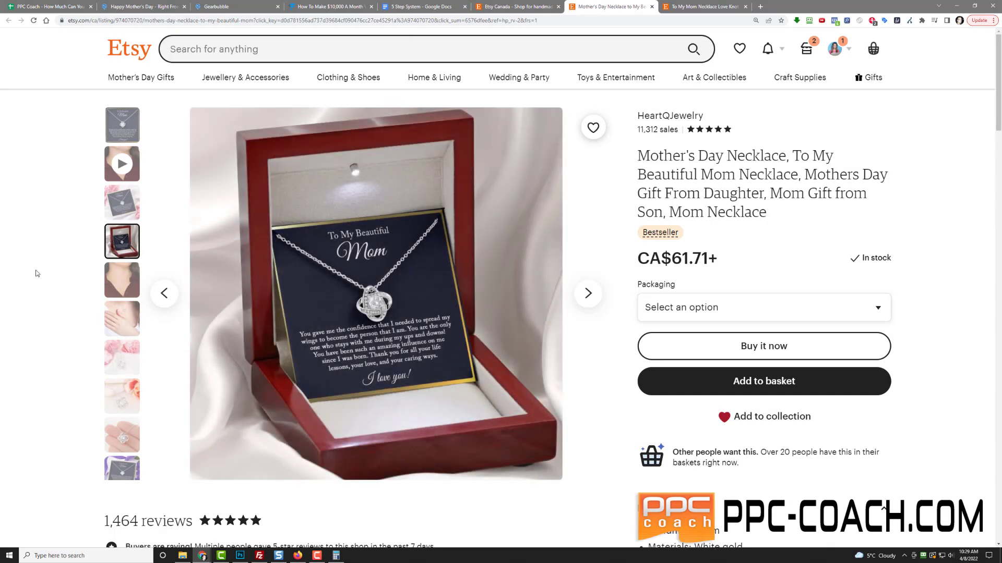
scroll(36, 274, "down", 3)
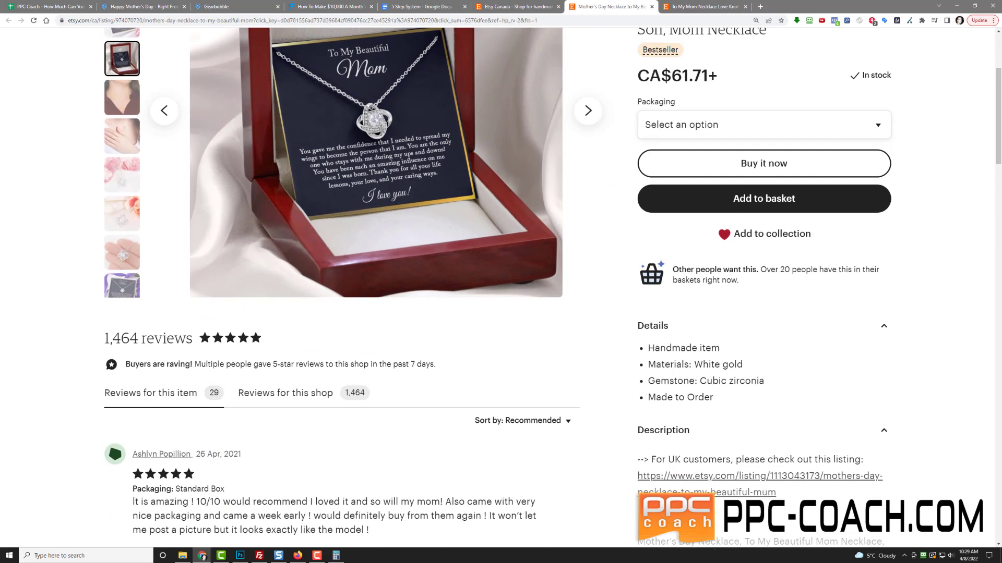
Compute 29 ÷ 0.1 = 290 in Calculator, then move it aside and scroll the listing to the top.
key("alt+Tab")
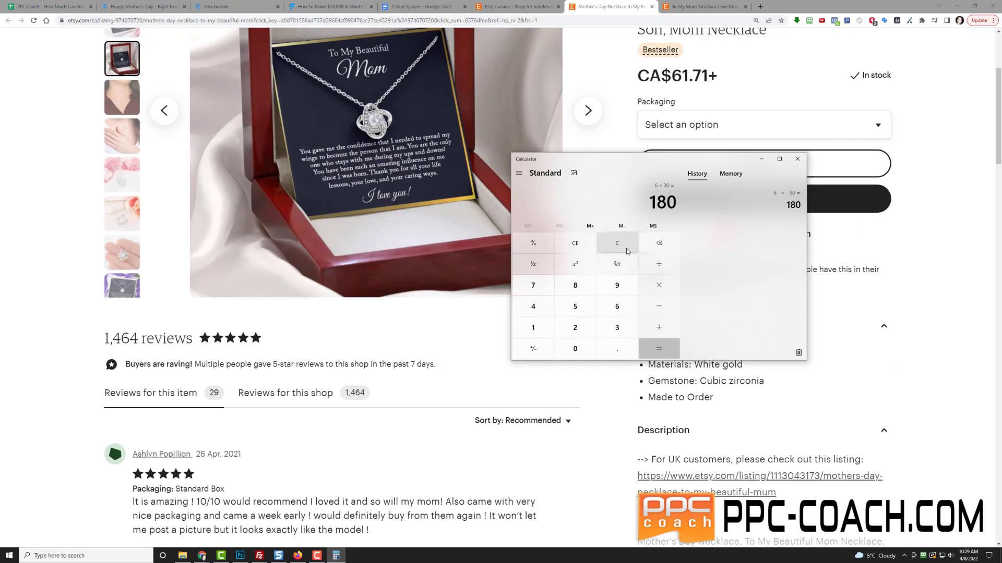
left_click(617, 243)
type("29/.")
type("1")
key("Return")
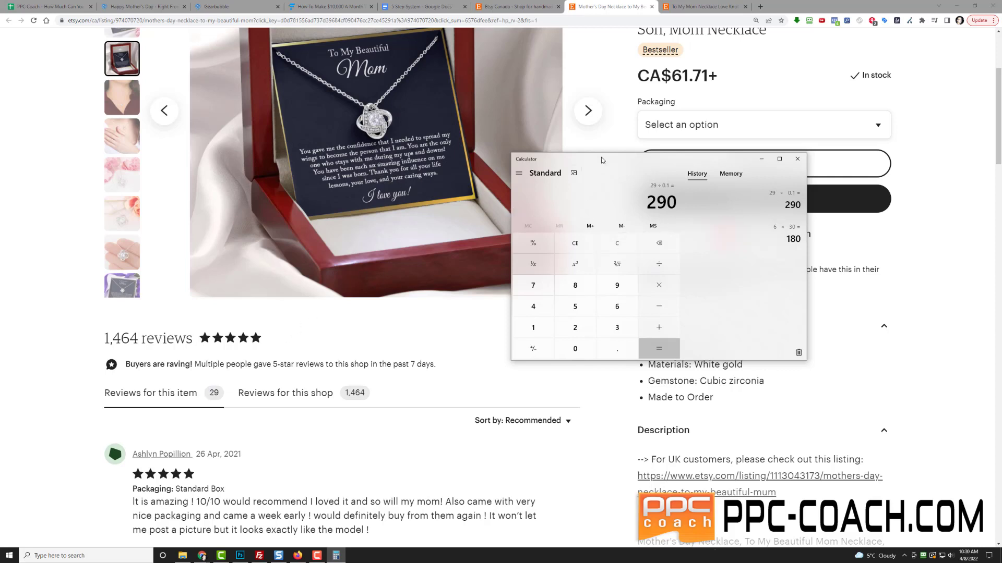
left_click_drag(552, 158, 1001, 208)
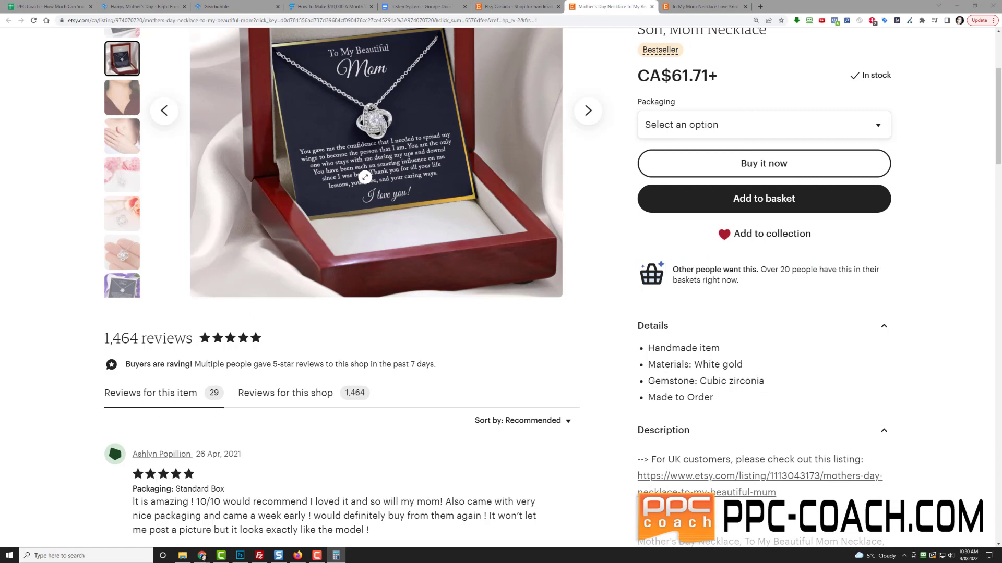
scroll(398, 174, "up", 4)
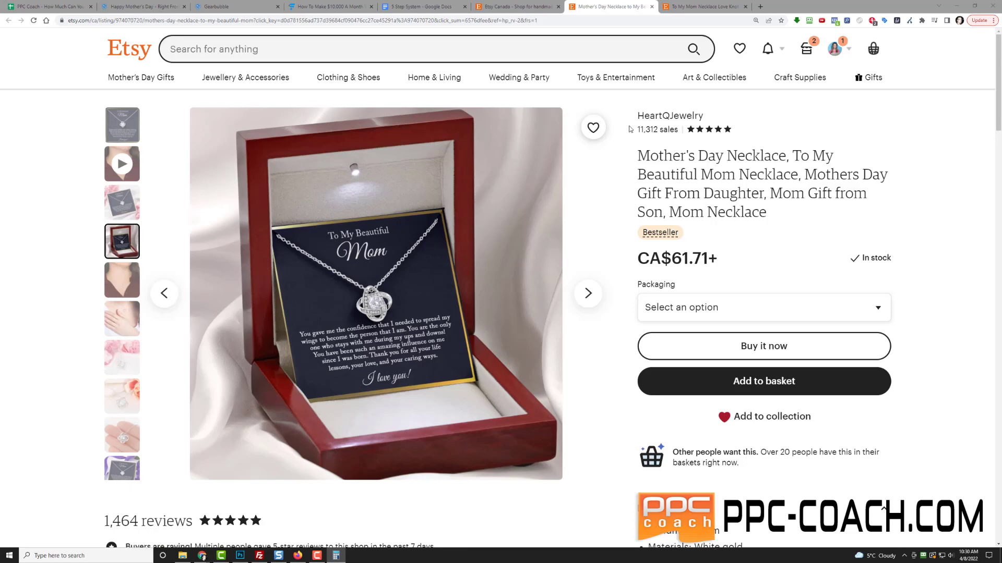
Select HeartQJewelry's 11,312 sales figure and open the shop in a new tab.
left_click_drag(635, 131, 675, 129)
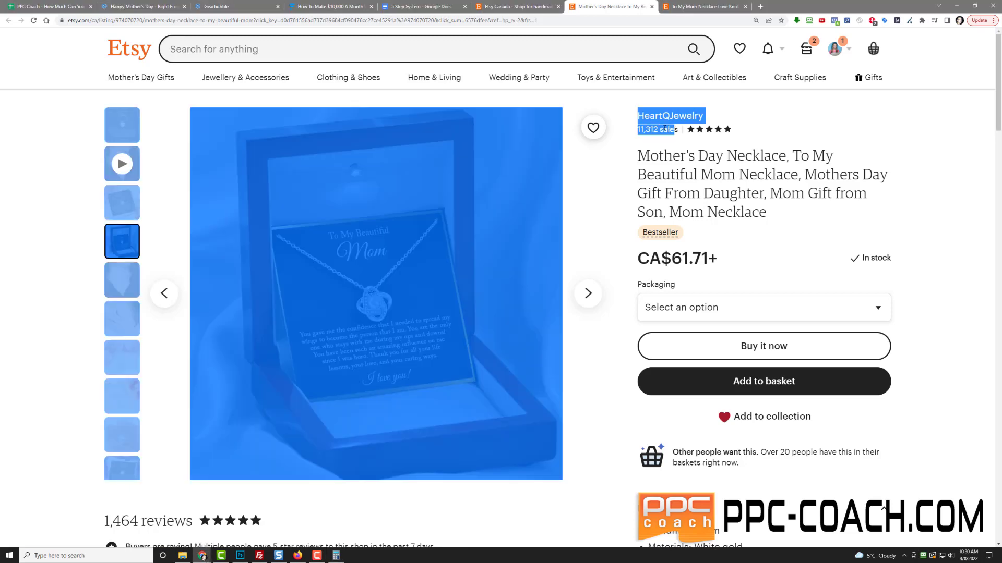
triple_click(660, 129)
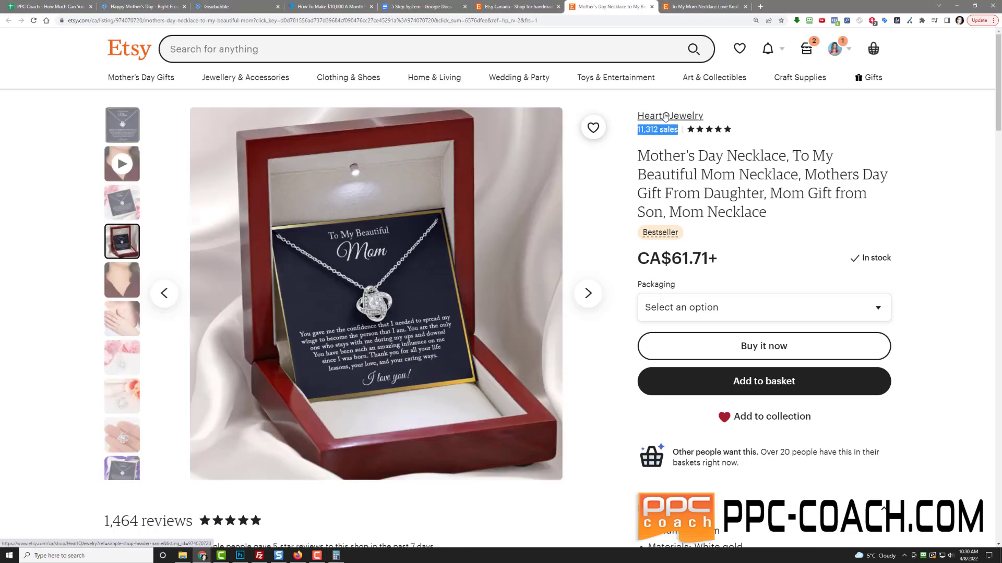
right_click(663, 114)
left_click(678, 119)
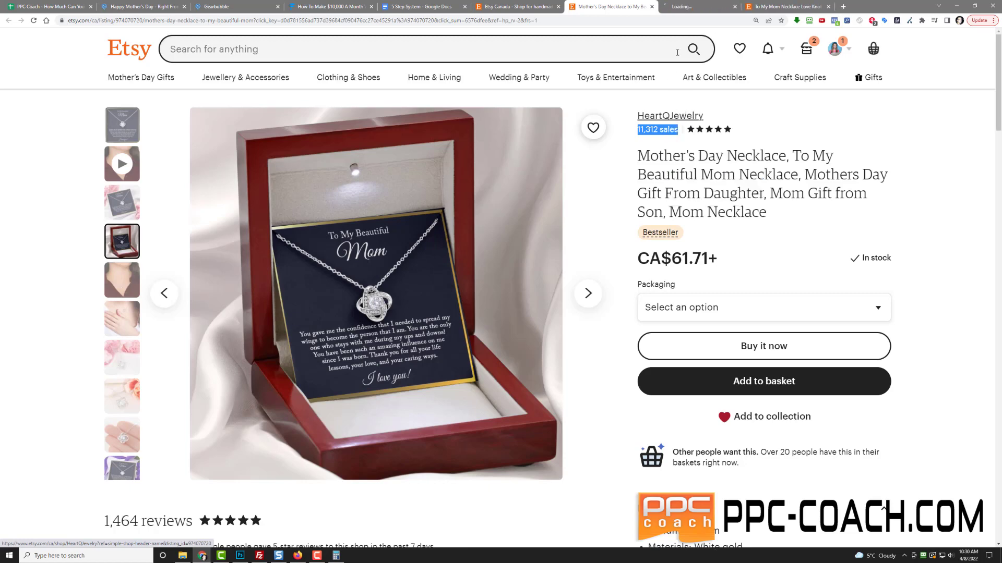
left_click(695, 7)
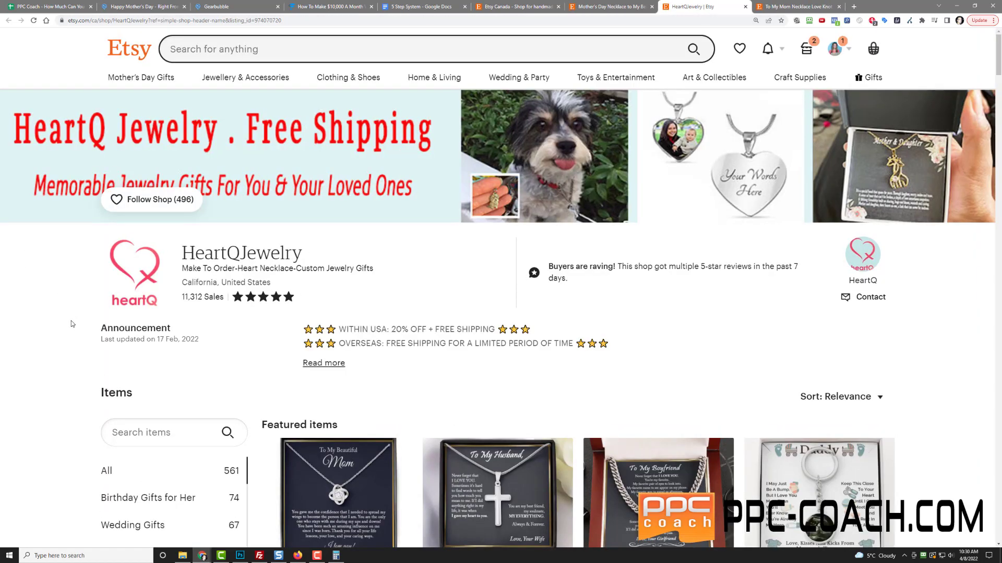
Scroll through HeartQJewelry's 561 items and gift categories.
scroll(72, 324, "down", 12)
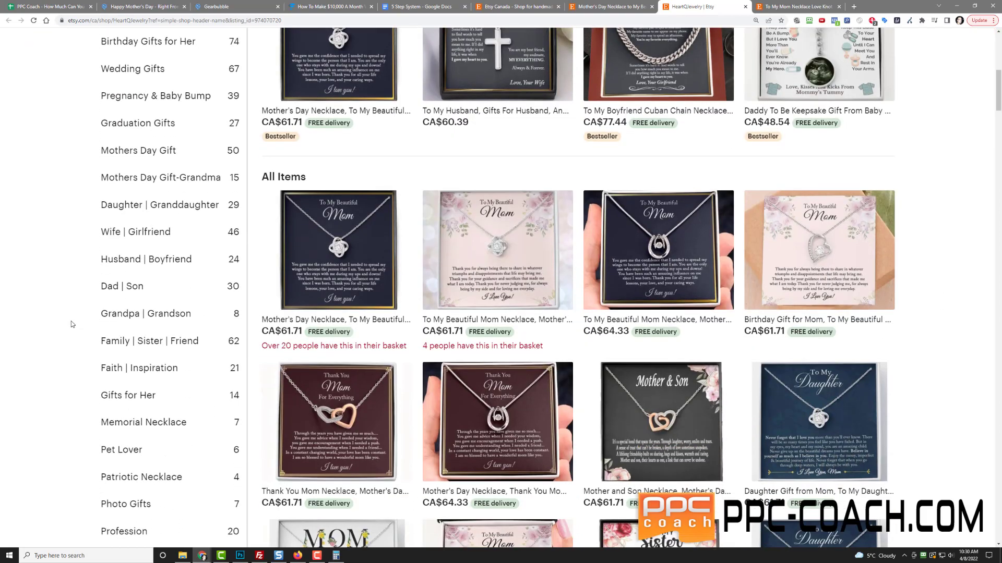
scroll(72, 324, "down", 9)
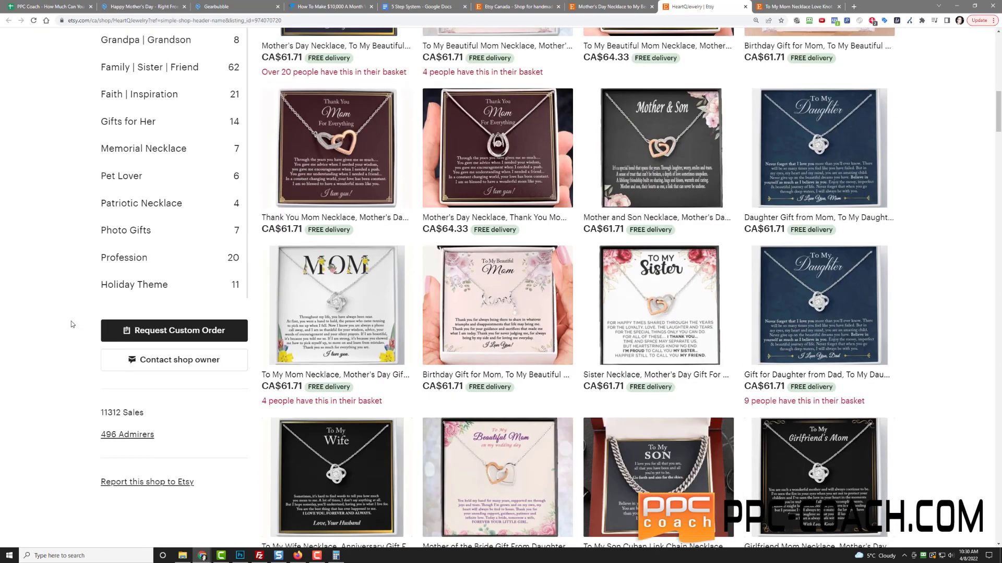
scroll(72, 325, "down", 8)
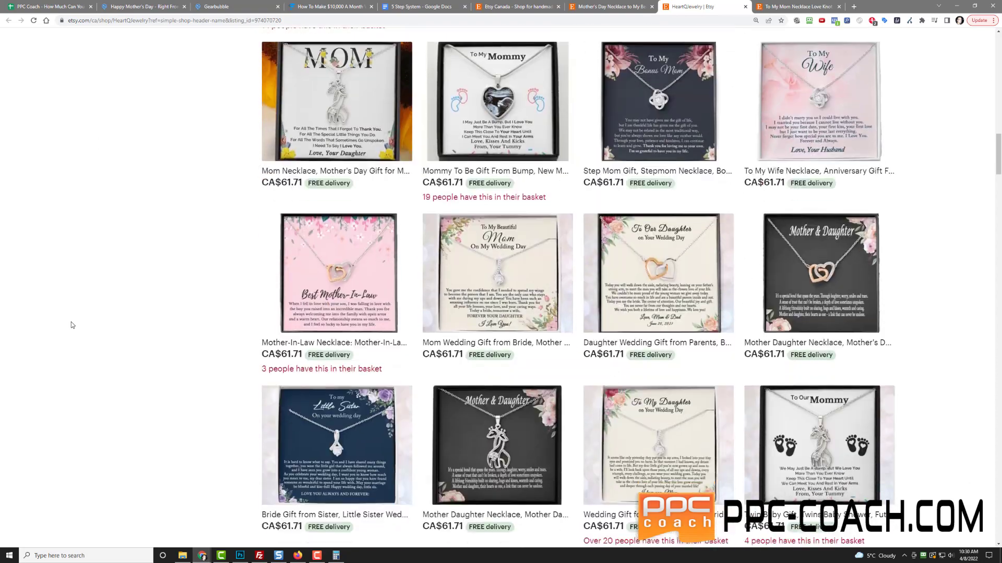
scroll(72, 325, "up", 2)
scroll(71, 321, "up", 10)
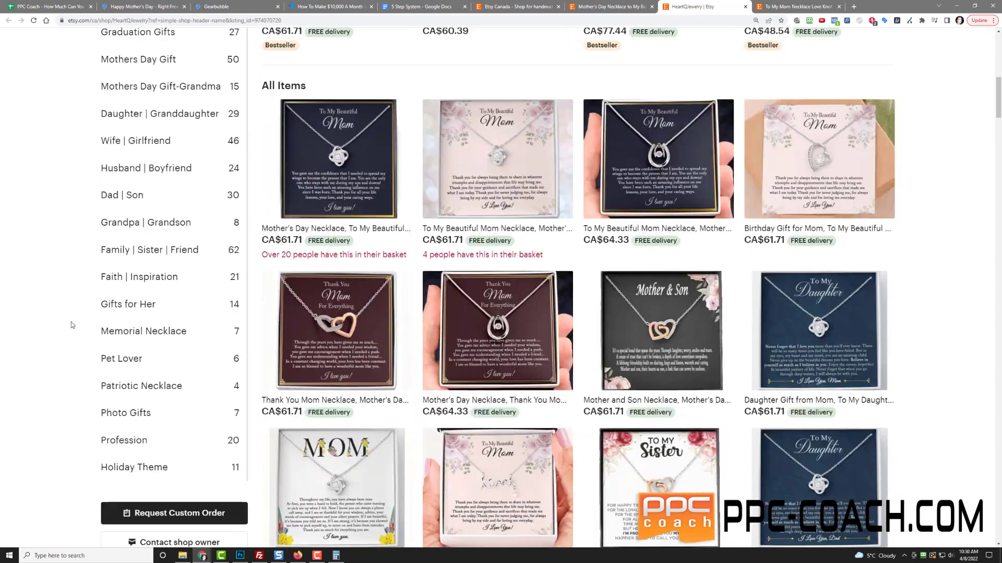
scroll(222, 418, "up", 4)
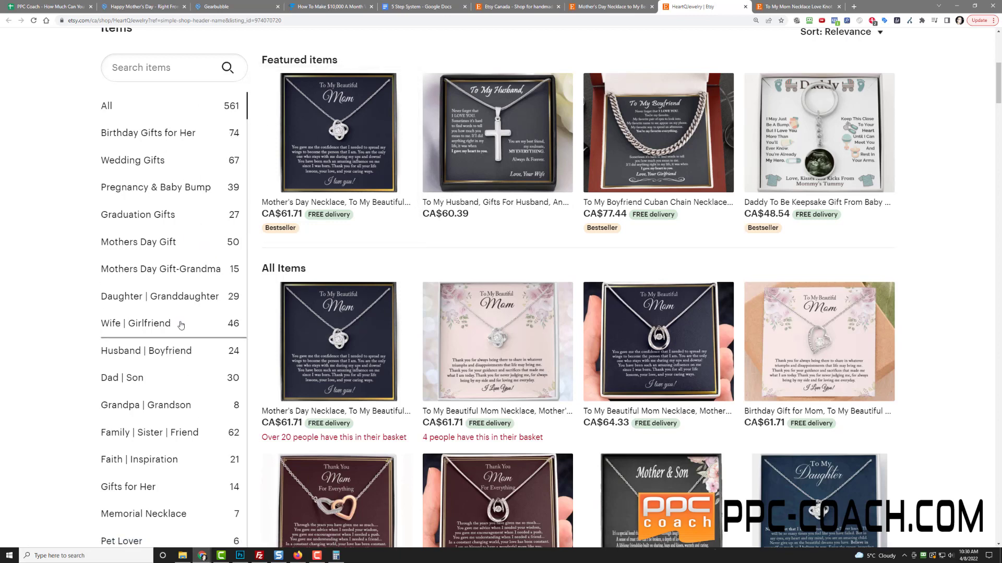
scroll(181, 327, "up", 3)
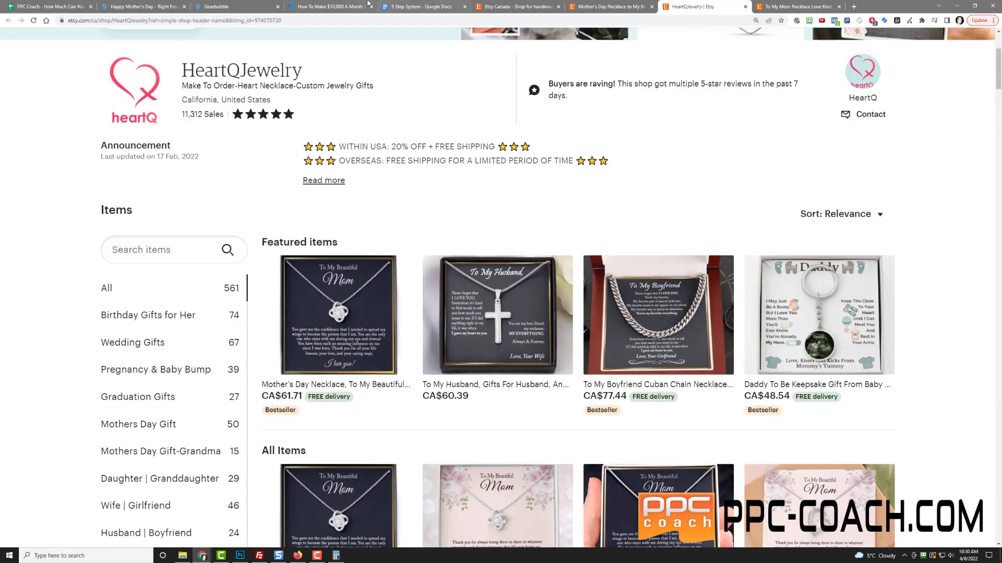
Compare the Gearbubble necklace page and Funnelytics funnel diagram against the 5 Step System document.
left_click(420, 7)
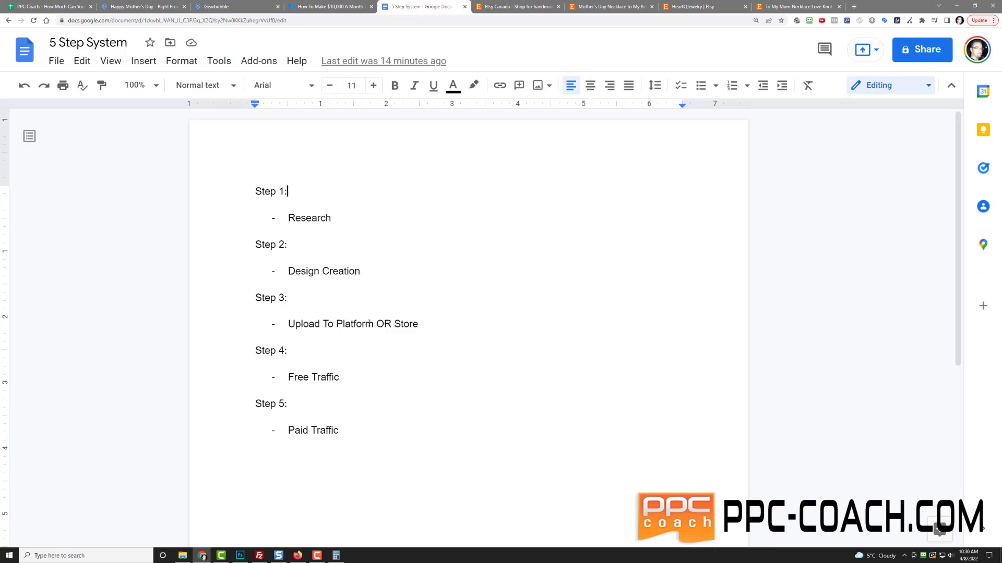
left_click(223, 4)
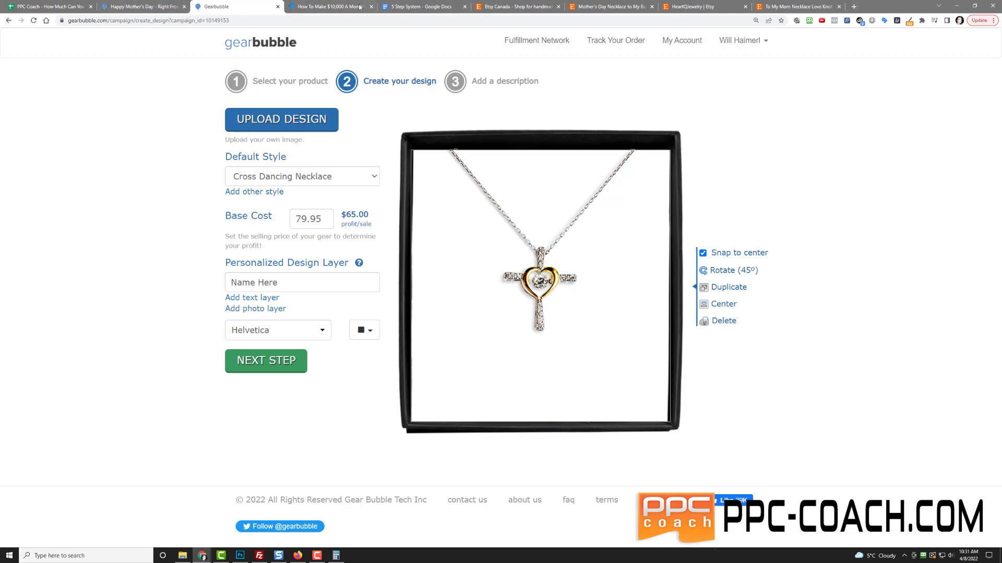
left_click(407, 5)
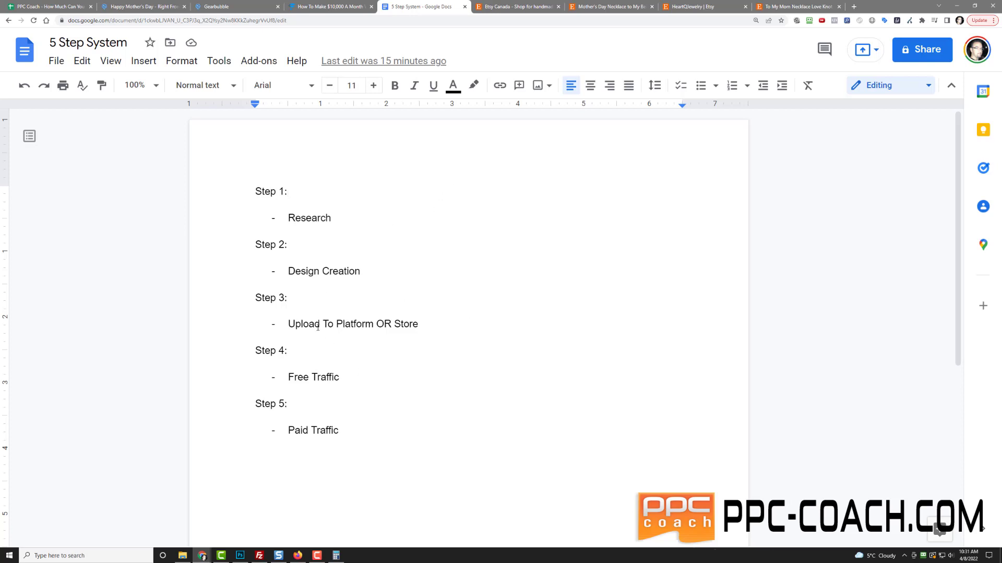
left_click(133, 5)
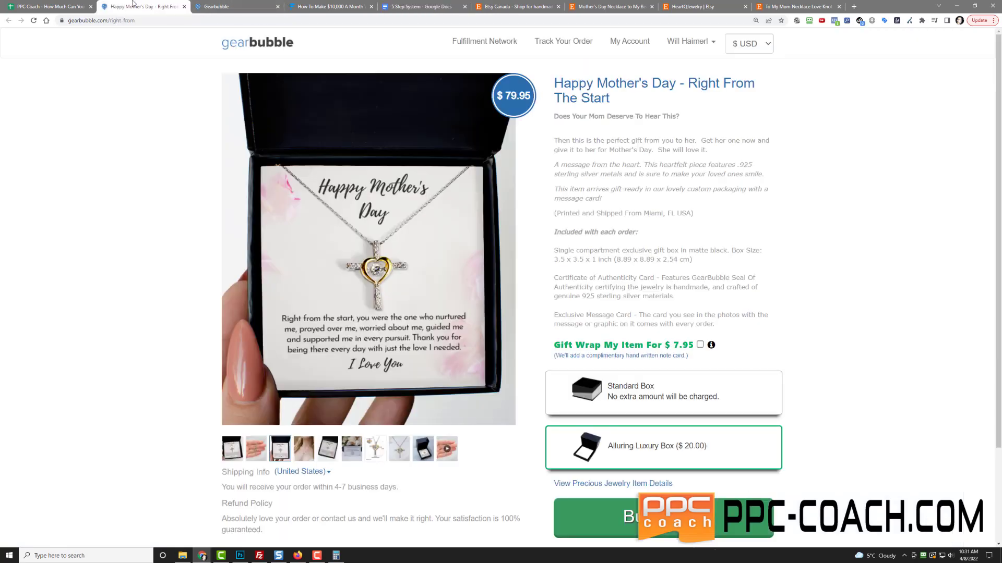
left_click(420, 6)
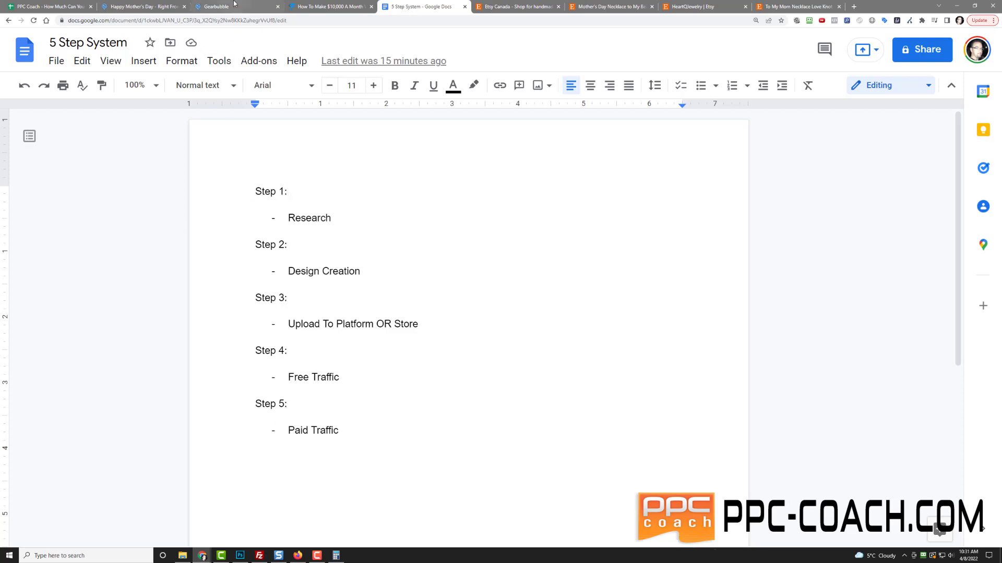
left_click(320, 12)
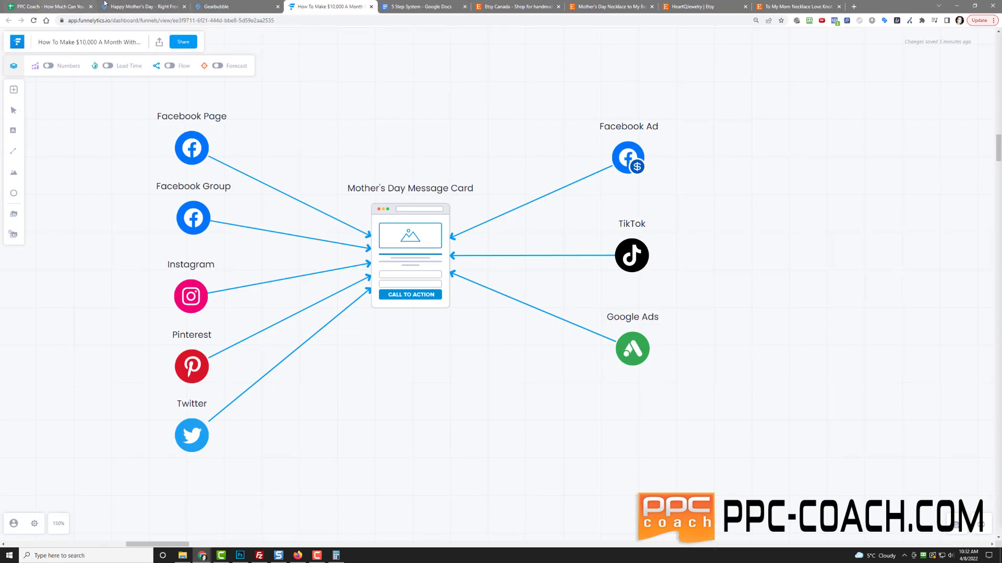
left_click(416, 6)
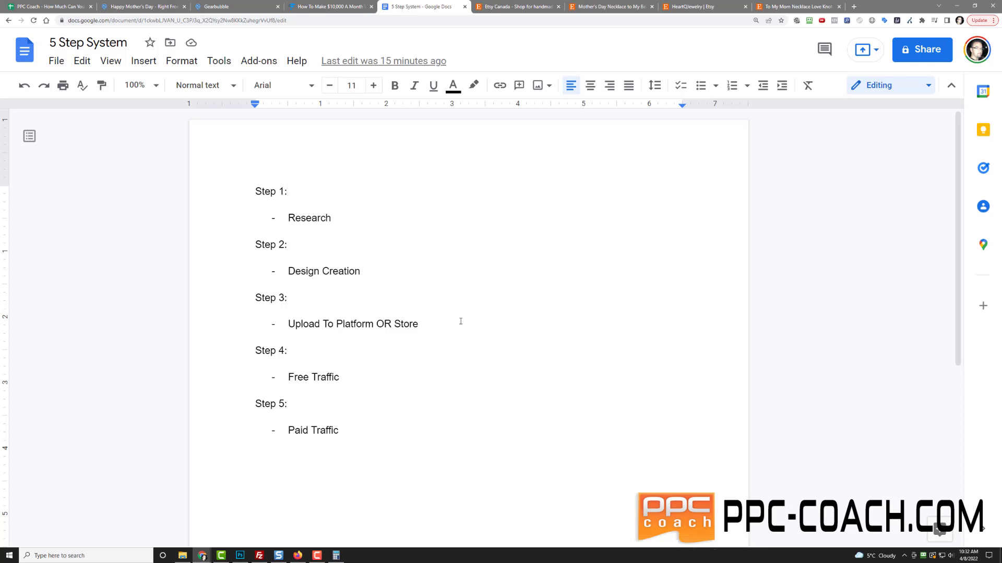
left_click(356, 428)
key("Return")
key("Return")
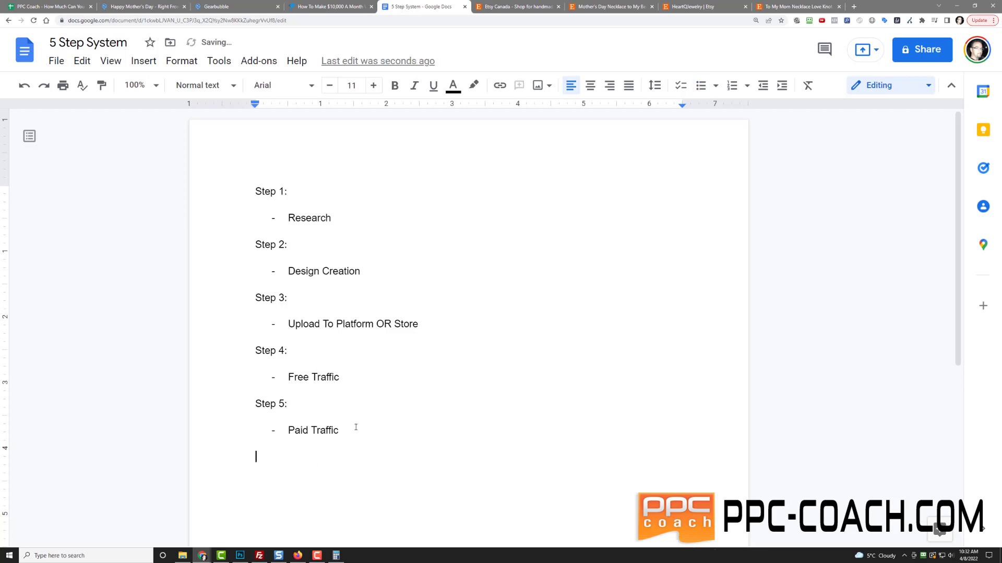
type("https://ppc-coach.com")
key("Return")
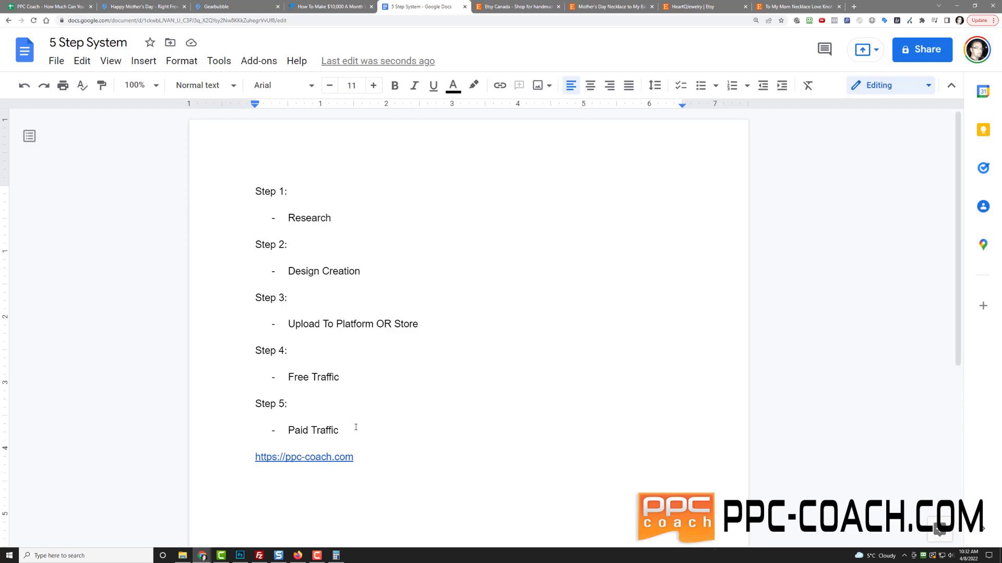
List dash bullets Group coaching program, 1on1, Bootcamps and Course, then return to Gearbubble.
type("- ")
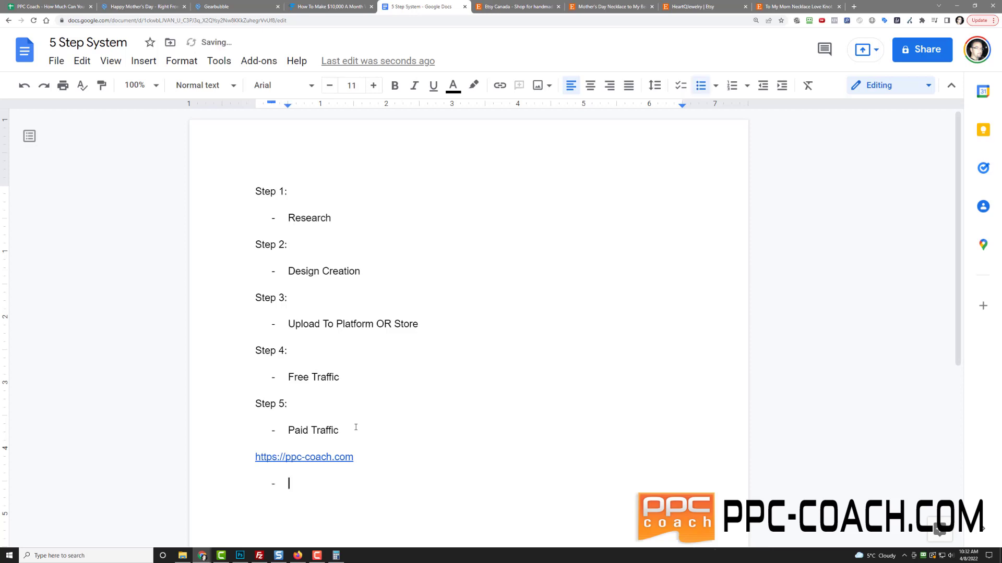
type("group cacoh")
key("BackSpace")
key("BackSpace")
key("BackSpace")
key("BackSpace")
type("oaching")
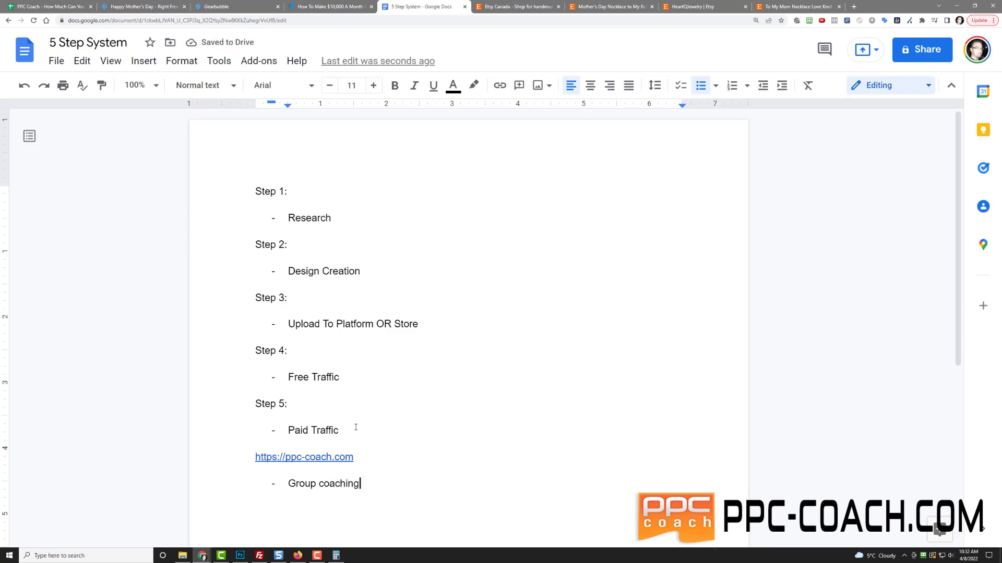
type(" program")
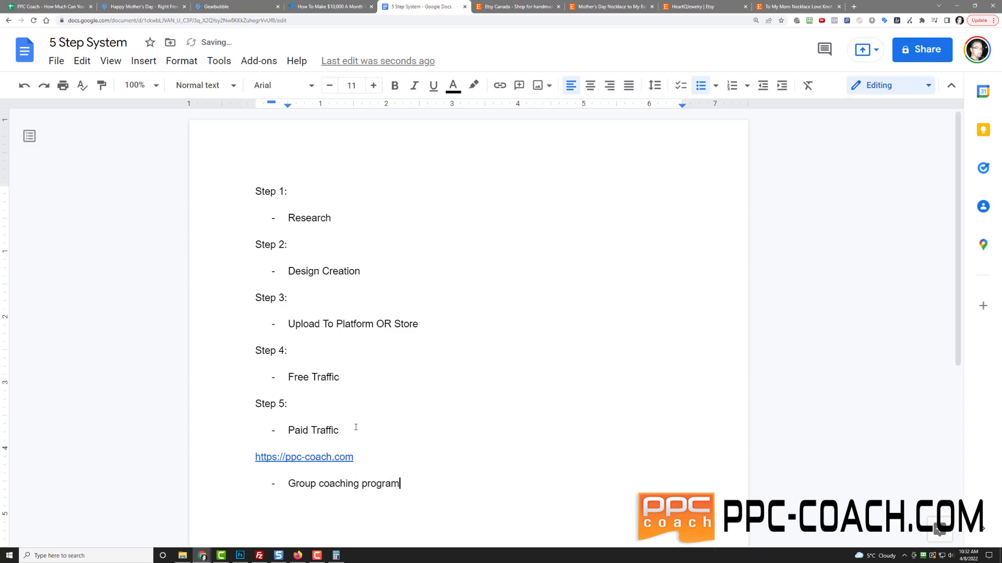
key("Return")
type("1on1")
key("Return")
type("Bootcamps")
key("Return")
type("Course")
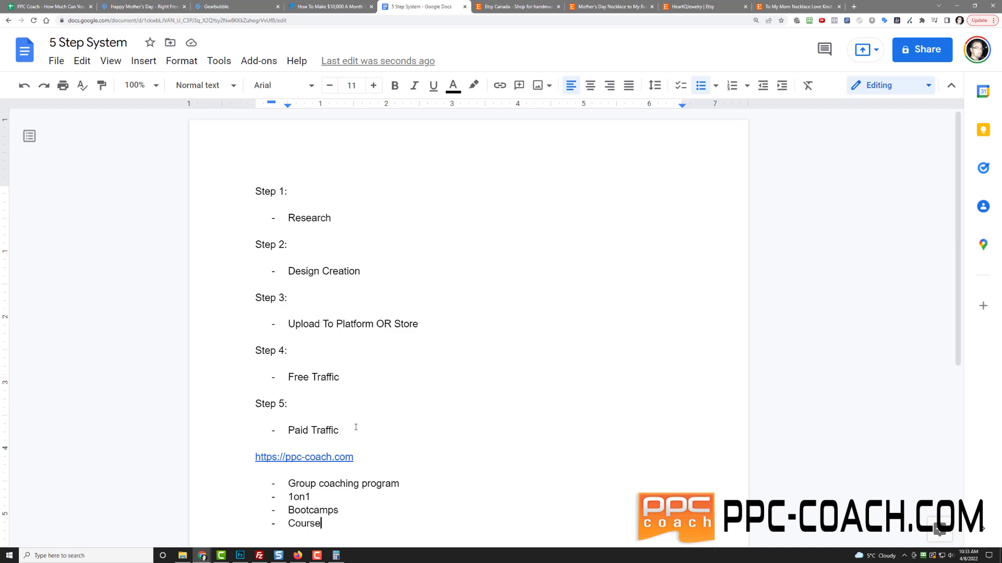
left_click(235, 6)
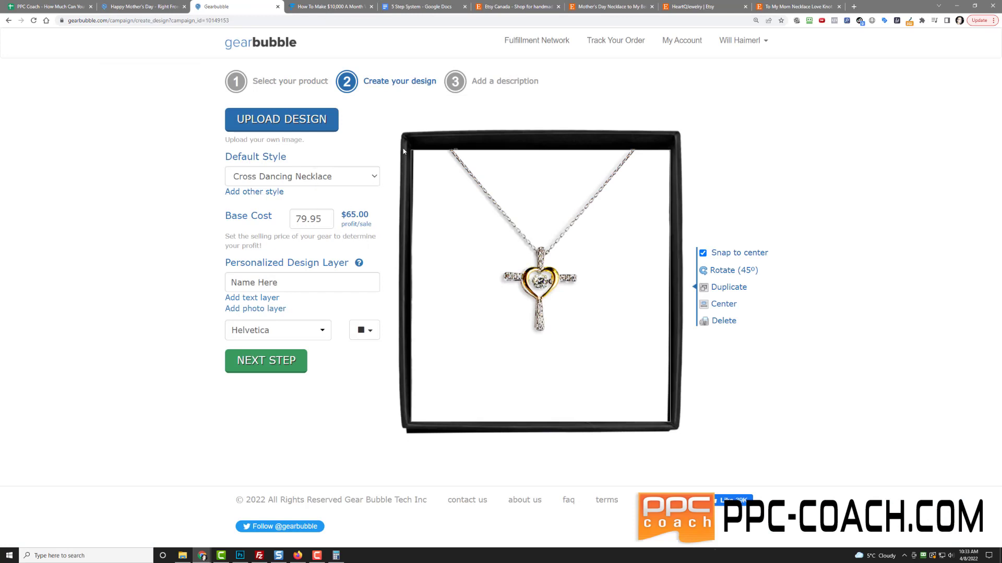
Go back to Gearbubble's Select your product step and browse Coffee Mug through Precious Jewelry.
left_click(277, 82)
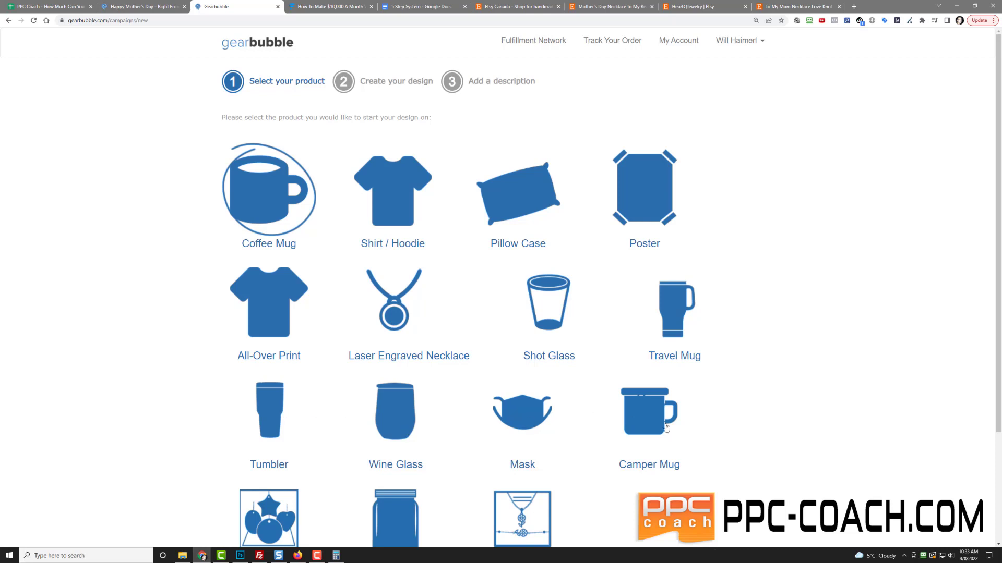
scroll(652, 375, "down", 2)
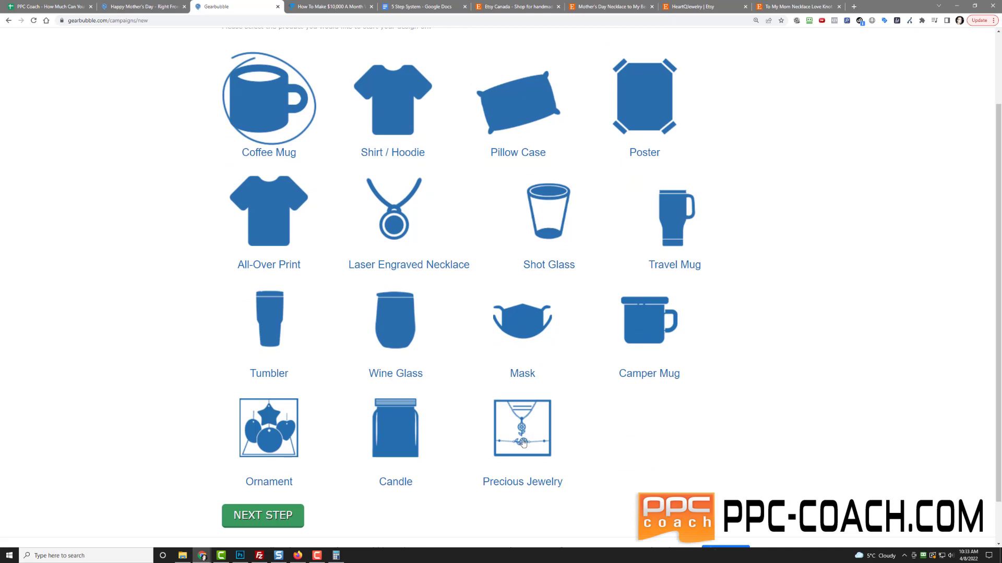
scroll(523, 443, "down", 1)
scroll(523, 443, "up", 1)
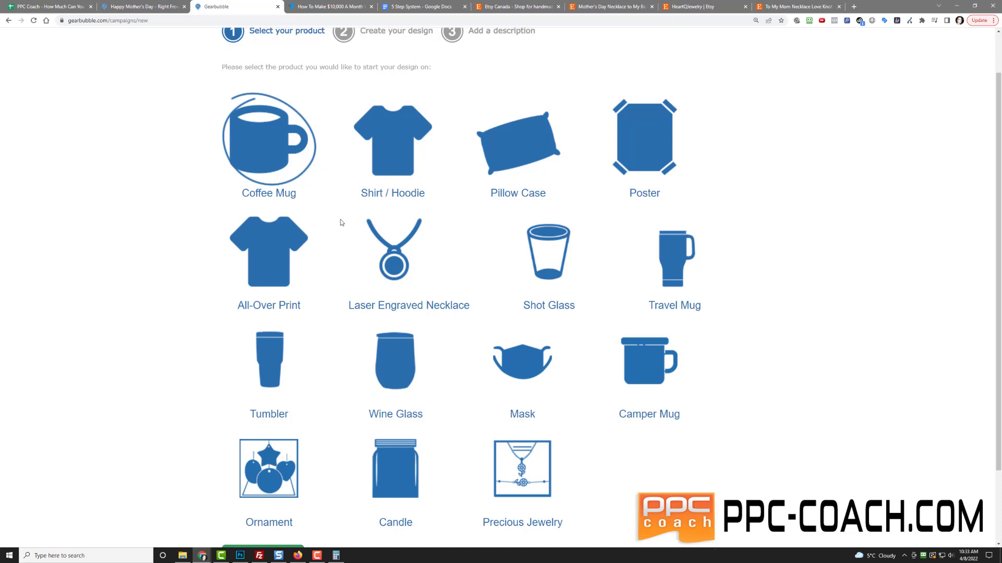
scroll(112, 280, "up", 1)
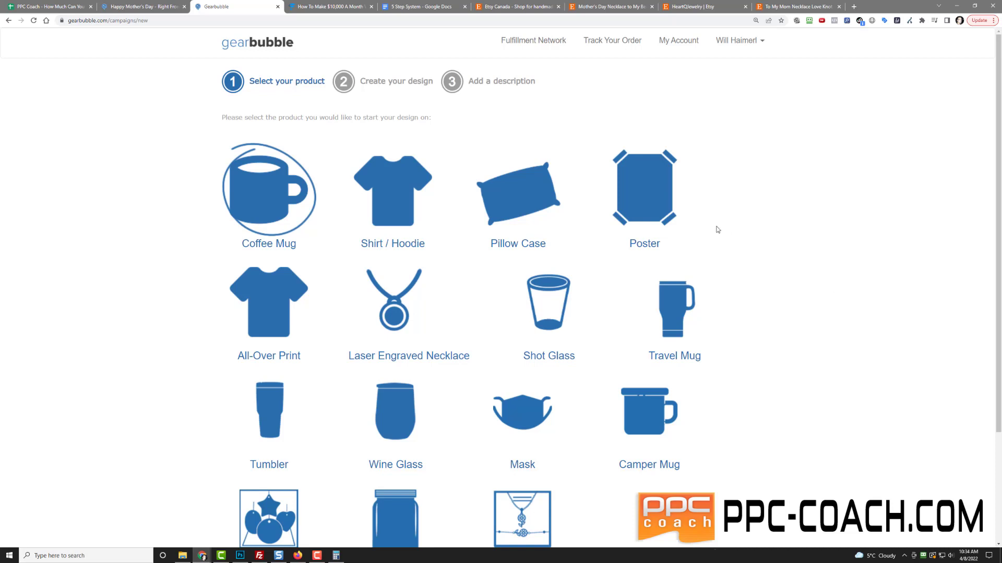
Check the PPC Coach spreadsheet and Funnelytics map, then return to the $79.95 necklace page.
left_click(56, 9)
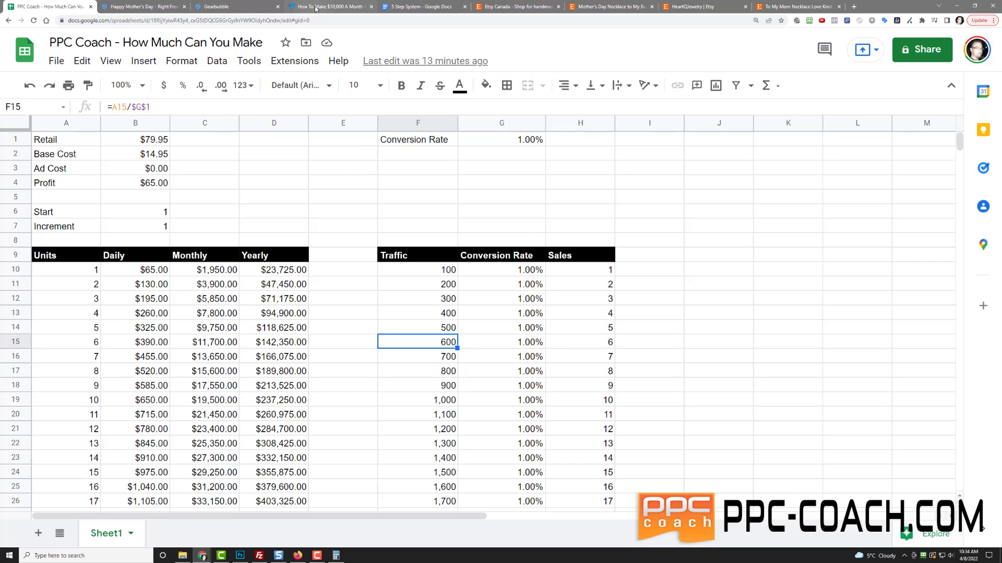
left_click(311, 8)
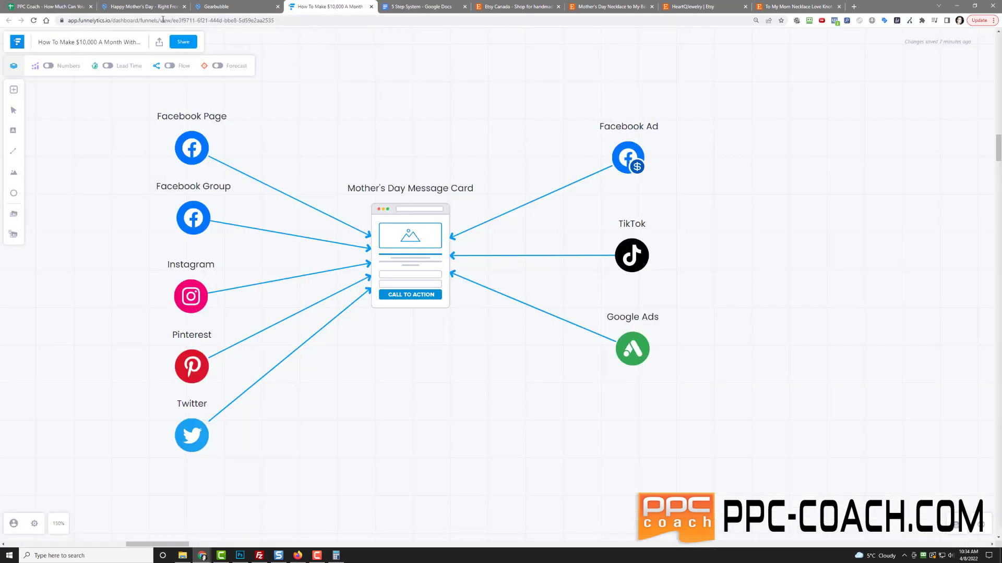
left_click(138, 7)
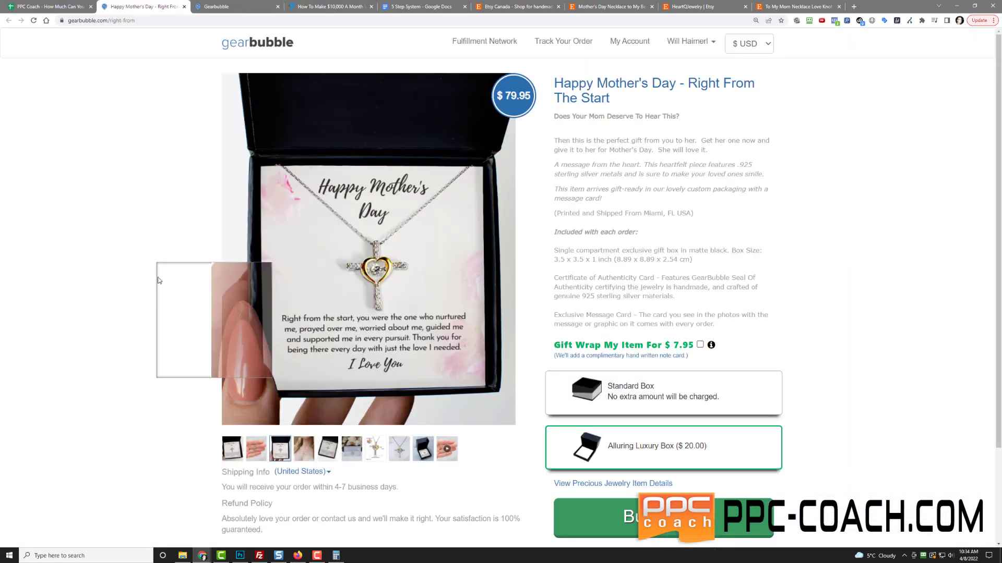